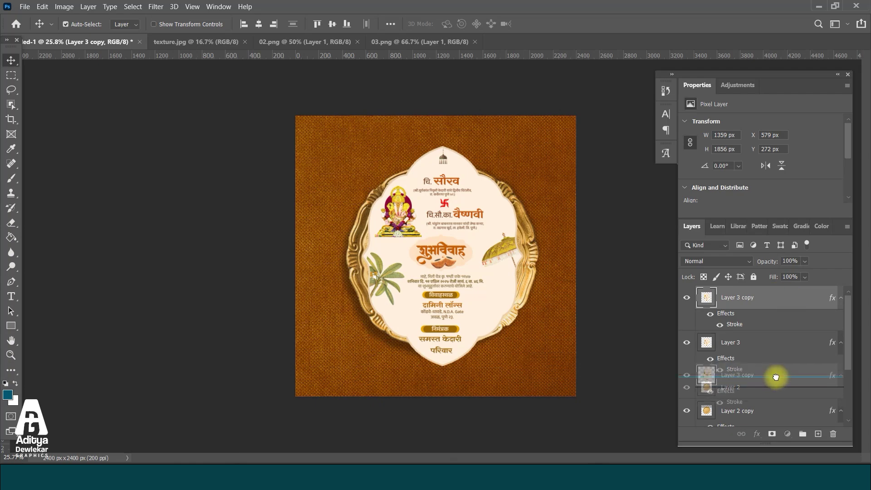
pyautogui.click(725, 143)
pyautogui.doubleClick(766, 344)
pyautogui.click(444, 325)
pyautogui.click(815, 194)
pyautogui.click(156, 6)
pyautogui.moveTo(163, 125)
pyautogui.click(322, 160)
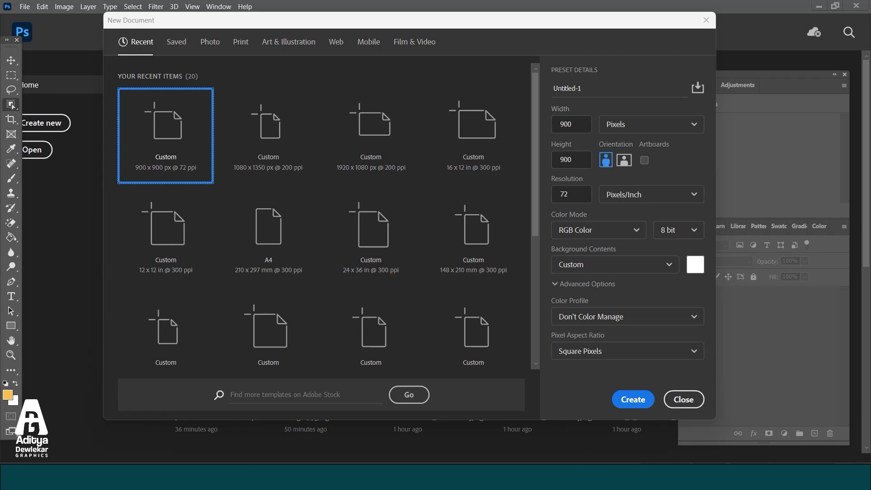
# - Create a blank 900 x 900 px RGB document at 72 pixels per inch
pyautogui.click(633, 400)
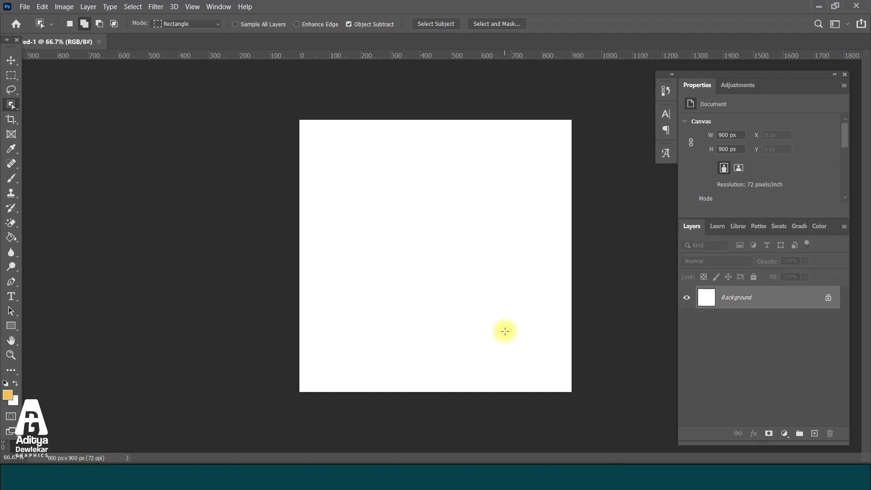
# - Open the Ram Navmi, Mahaveer Jayanti, babaSaheb Ambedkar, Branding brochure and Think SM Post images from the April 25\Social Media Design\Images folder
pyautogui.click(24, 6)
pyautogui.click(45, 29)
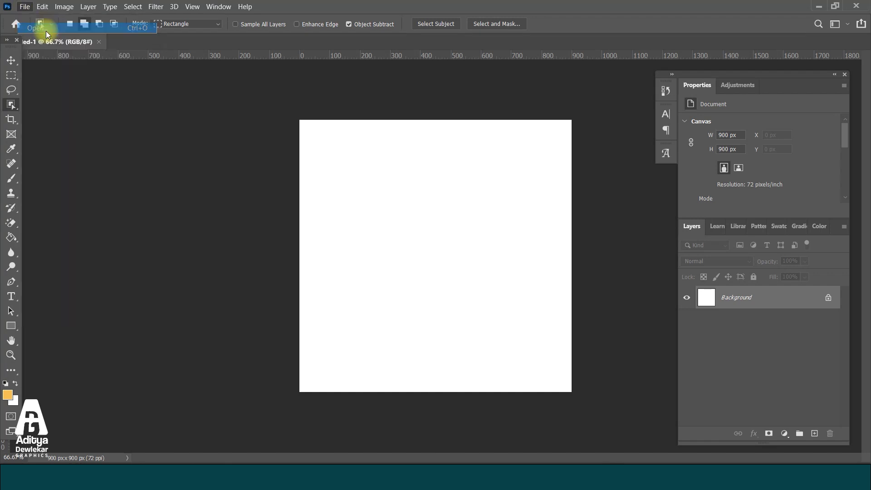
pyautogui.scroll(-3, 124, 132)
pyautogui.scroll(-3, 62, 177)
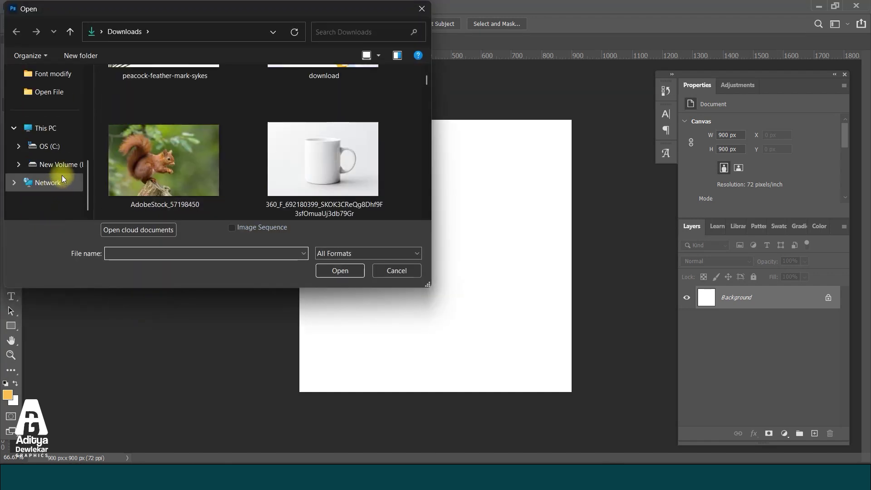
pyautogui.click(224, 28)
pyautogui.write('D:\\Aditya\\April 25\\Social Media Design\\Images')
pyautogui.press('Return')
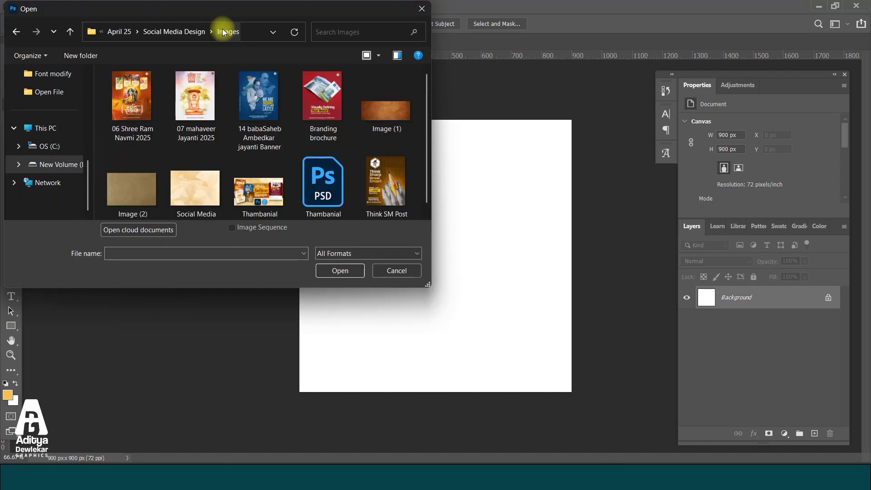
pyautogui.click(131, 98)
pyautogui.keyDown('shift'); pyautogui.click(320, 97); pyautogui.keyUp('shift')
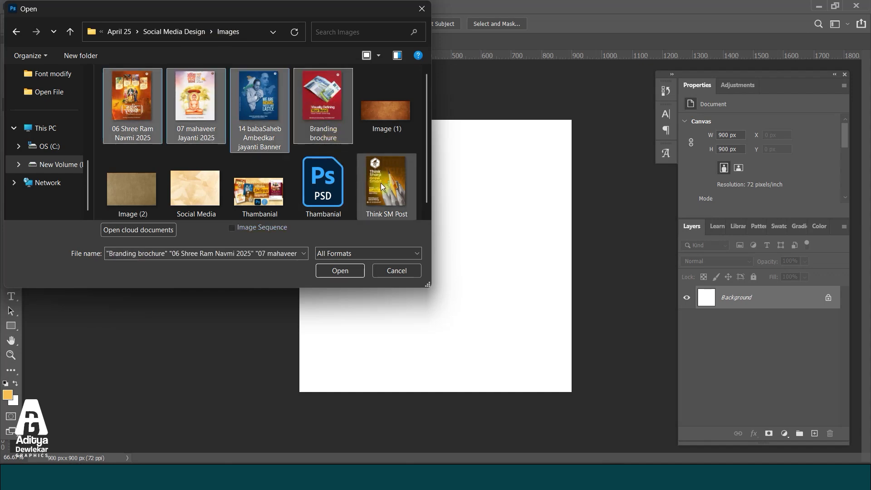
pyautogui.keyDown('ctrl'); pyautogui.click(381, 184); pyautogui.keyUp('ctrl')
pyautogui.click(340, 270)
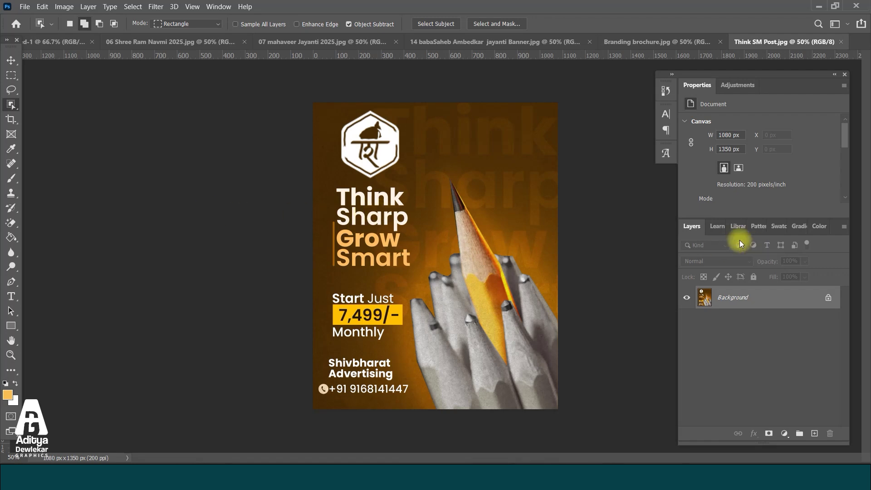
# - Close every document except Think SM Post.jpg and open the tulip bouquet photo AdobeStock_1227248319.jpeg
pyautogui.hotkey('ctrl', 'alt', 'p')
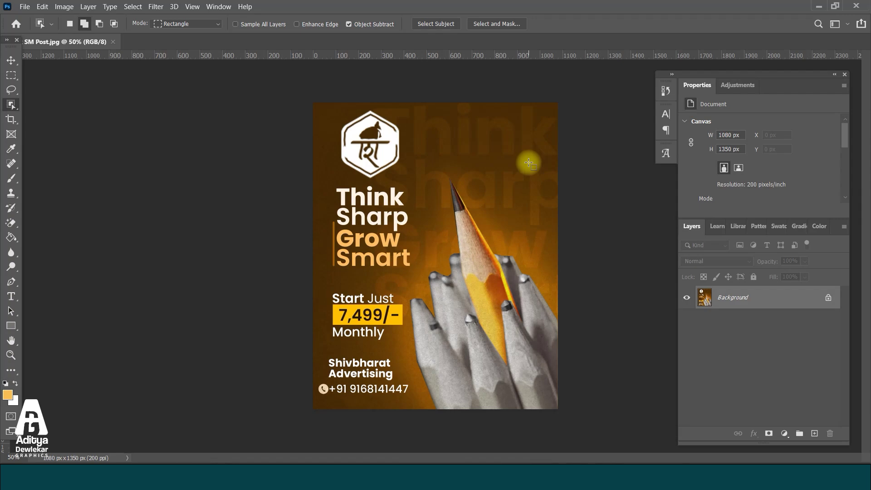
pyautogui.click(27, 7)
pyautogui.click(40, 28)
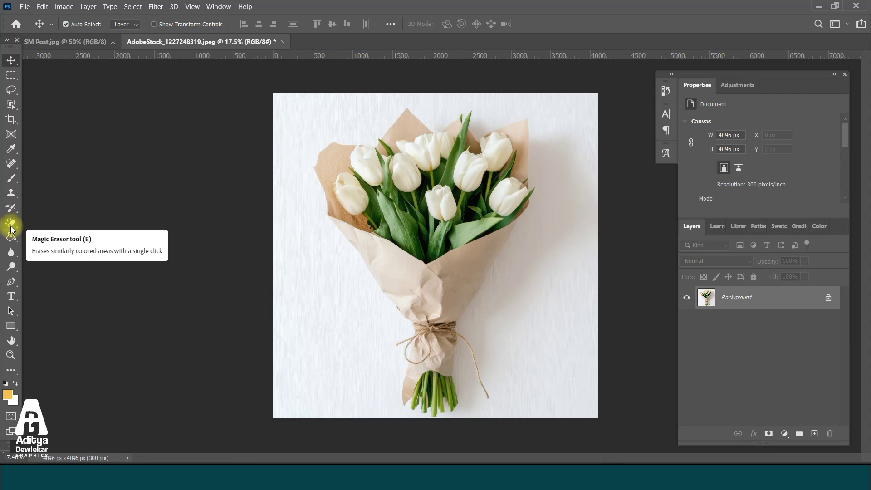
# - Try to erase the pale background around the bouquet with the Magic Eraser at tolerance 32, and inspect the tulip petals
pyautogui.click(11, 224)
pyautogui.click(506, 296)
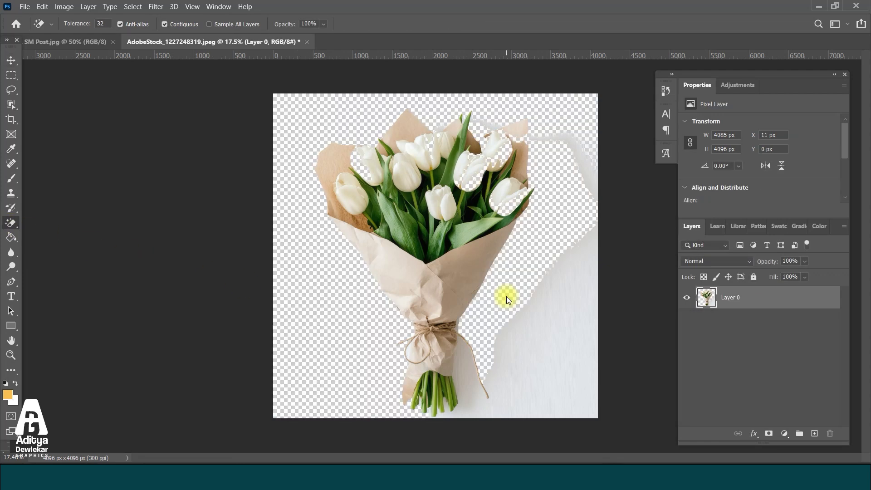
pyautogui.click(517, 350)
pyautogui.scroll(1, 493, 141)
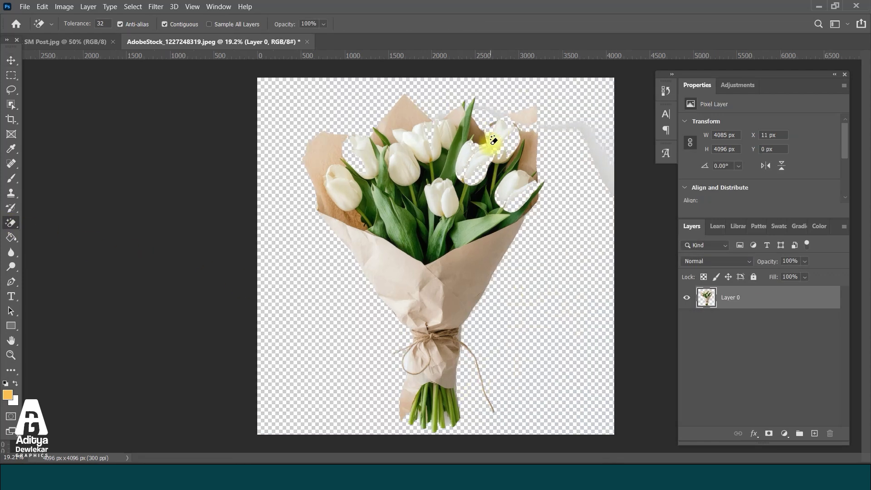
pyautogui.scroll(14, 492, 144)
pyautogui.scroll(-6, 478, 219)
pyautogui.scroll(6, 233, 164)
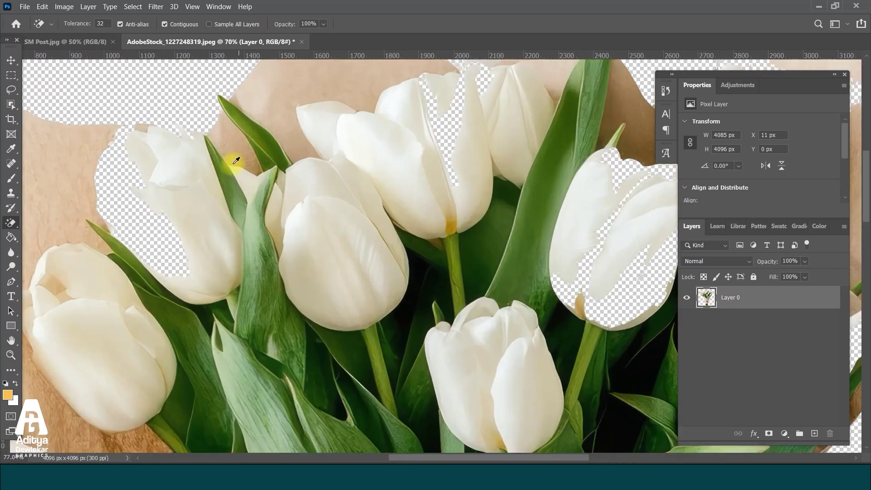
pyautogui.scroll(-12, 341, 188)
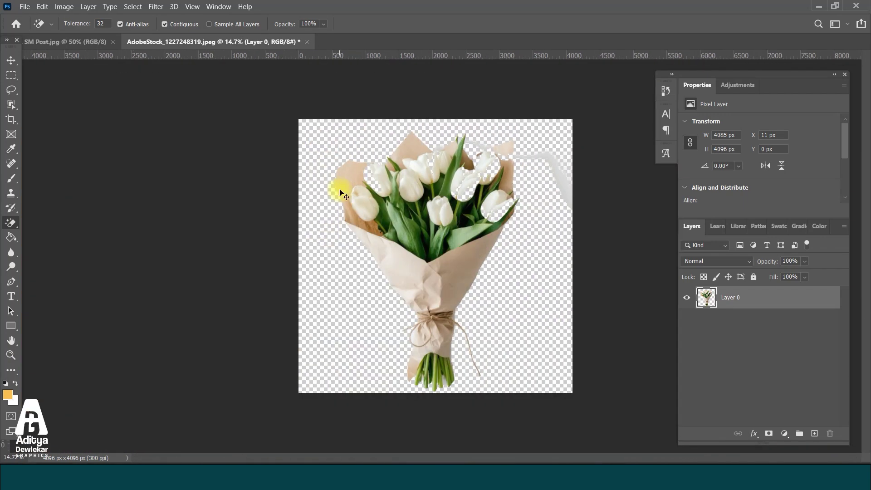
# - Undo all the Magic Eraser edits on the bouquet photo
pyautogui.hotkey('ctrl', 'z')
pyautogui.hotkey('ctrl', 'z')
pyautogui.hotkey('ctrl', 'z')
pyautogui.hotkey('ctrl', 'z')
pyautogui.hotkey('ctrl', 'z')
pyautogui.hotkey('ctrl', 'z')
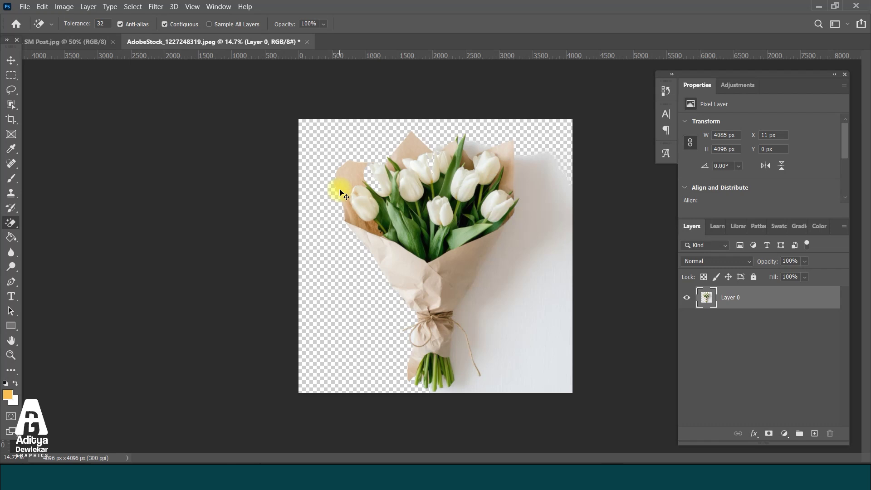
# - Duplicate the Background layer and apply a Black & White adjustment to the copy with all six colour sliders at -200%
pyautogui.click(11, 59)
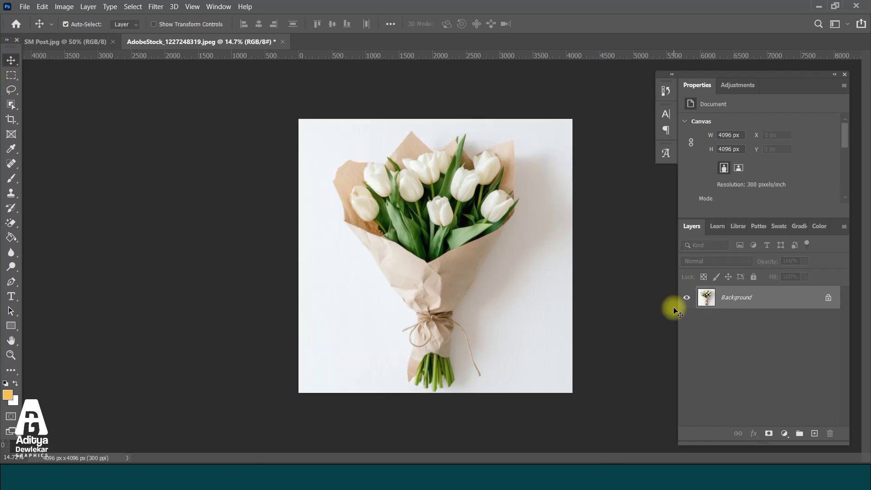
pyautogui.hotkey('ctrl', 'j')
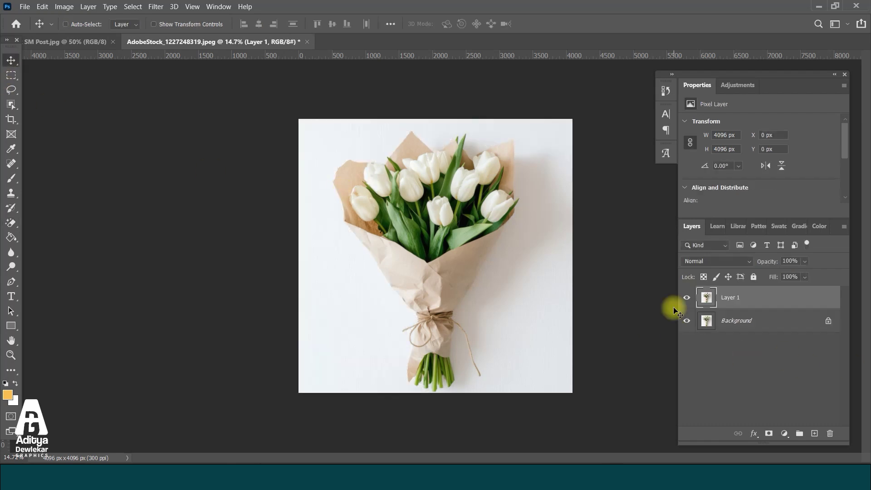
pyautogui.click(64, 6)
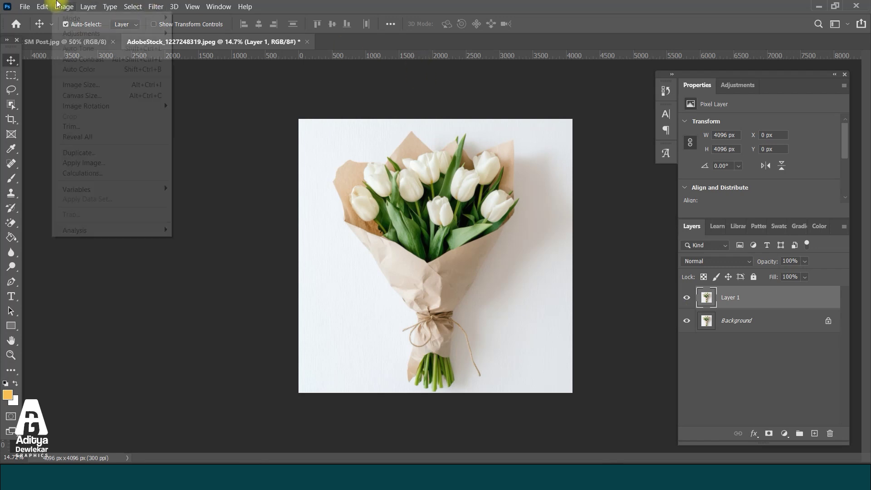
pyautogui.moveTo(85, 34)
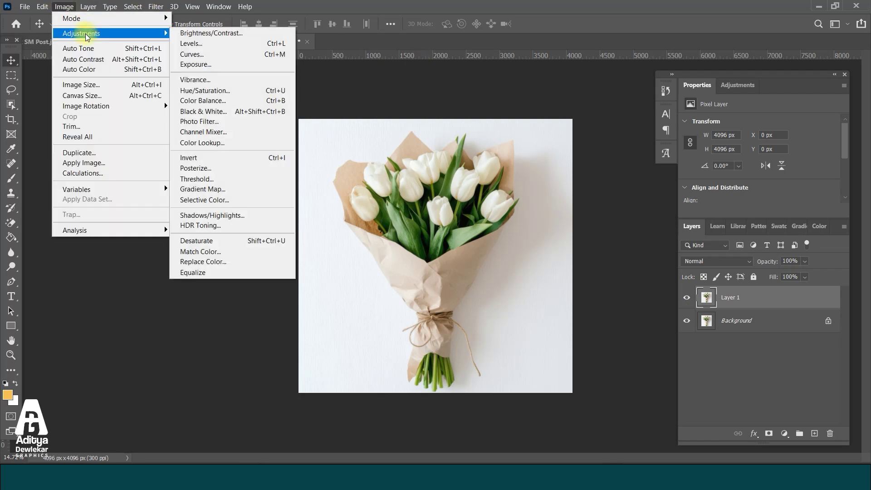
pyautogui.click(226, 113)
pyautogui.moveTo(677, 172); pyautogui.dragTo(634, 173)
pyautogui.moveTo(642, 202); pyautogui.dragTo(538, 206)
pyautogui.moveTo(649, 229); pyautogui.dragTo(563, 305)
pyautogui.moveTo(717, 317); pyautogui.dragTo(634, 317)
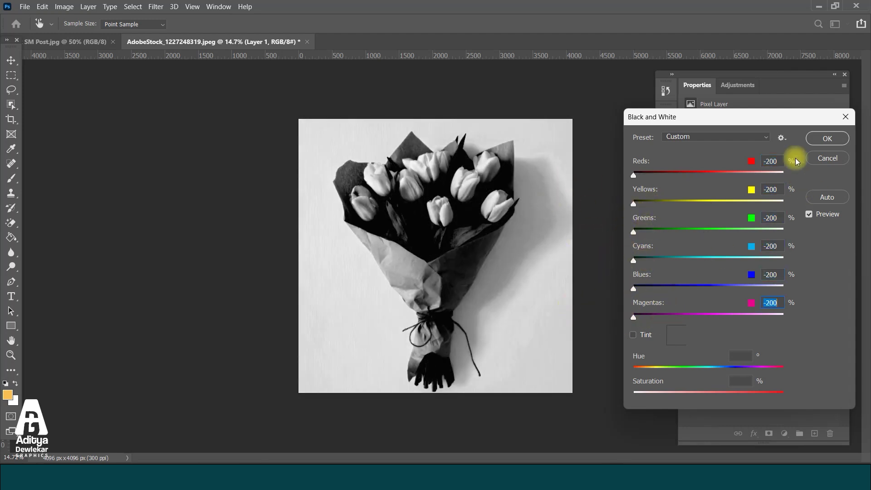
pyautogui.click(821, 137)
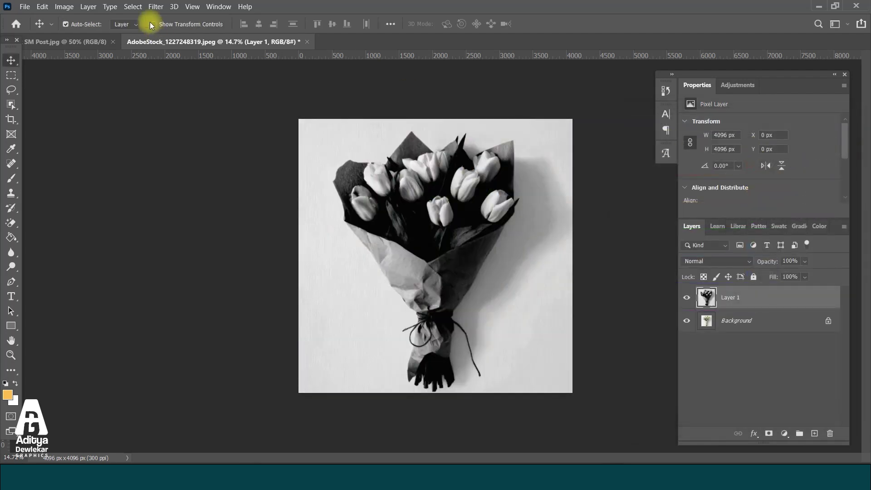
# - Darken the black-and-white layer with a Levels adjustment, setting the midtone input level to 0.66
pyautogui.click(64, 6)
pyautogui.moveTo(84, 34)
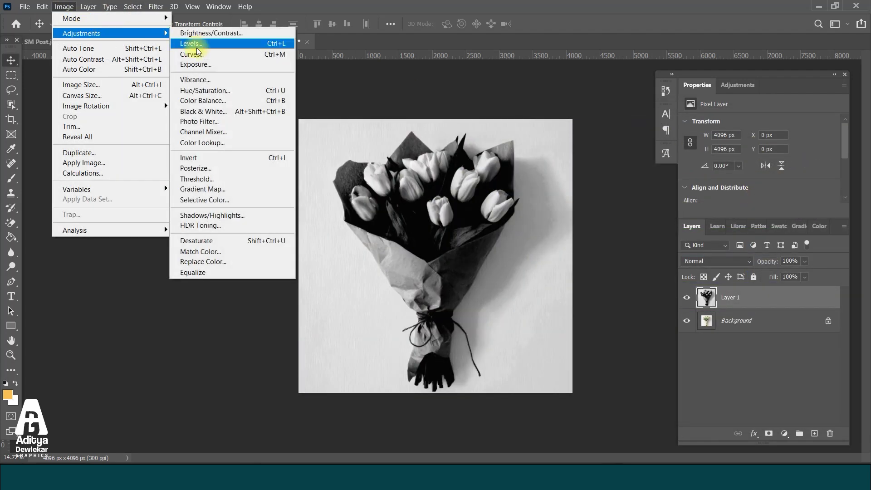
pyautogui.click(195, 44)
pyautogui.moveTo(691, 276); pyautogui.dragTo(712, 272)
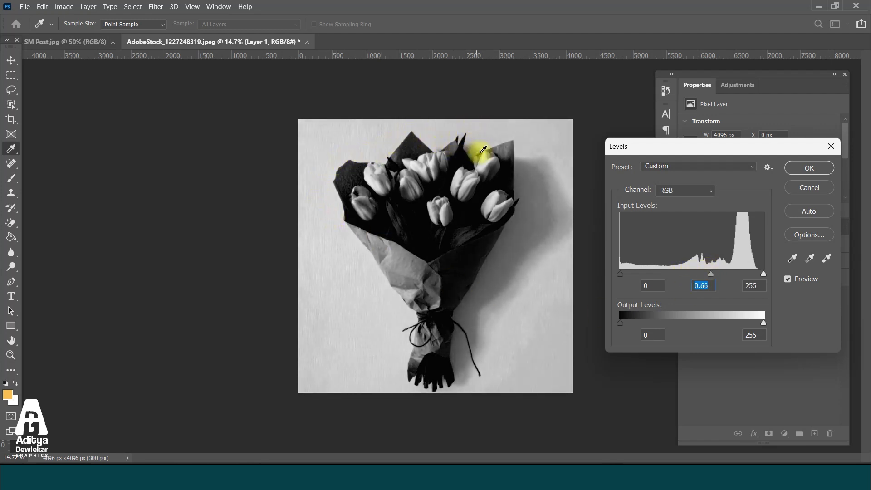
pyautogui.click(816, 174)
# - Apply an Exposure adjustment to the black-and-white layer with the offset at -0.0178
pyautogui.click(64, 6)
pyautogui.moveTo(80, 35)
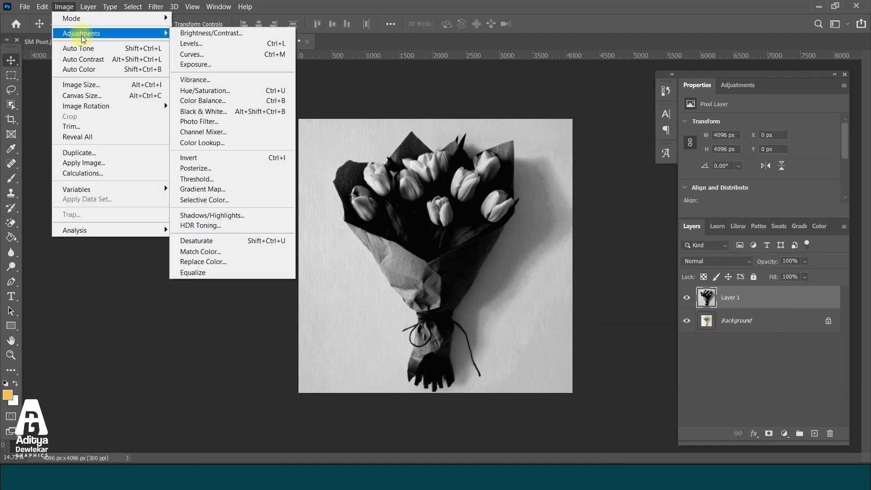
pyautogui.click(244, 66)
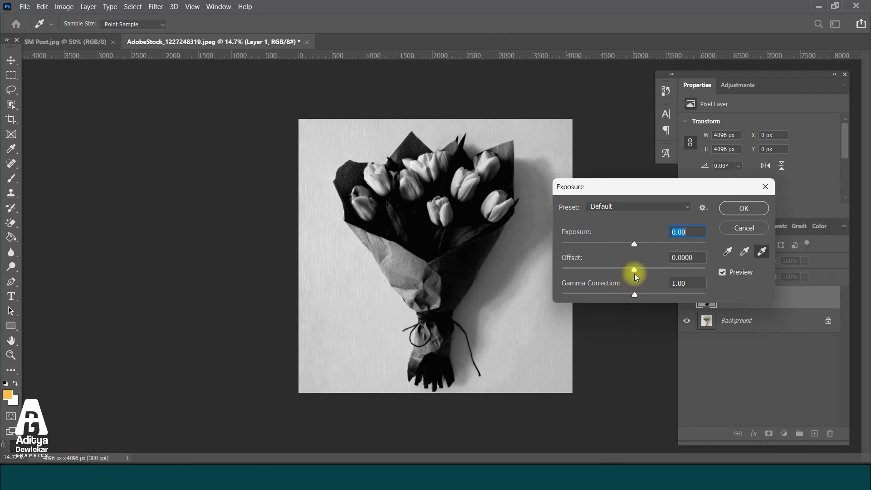
pyautogui.moveTo(635, 273); pyautogui.dragTo(631, 269)
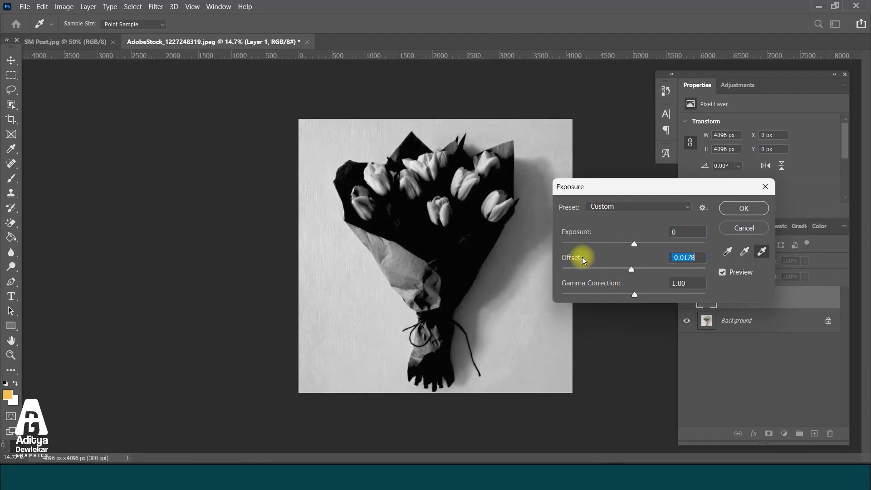
pyautogui.click(758, 208)
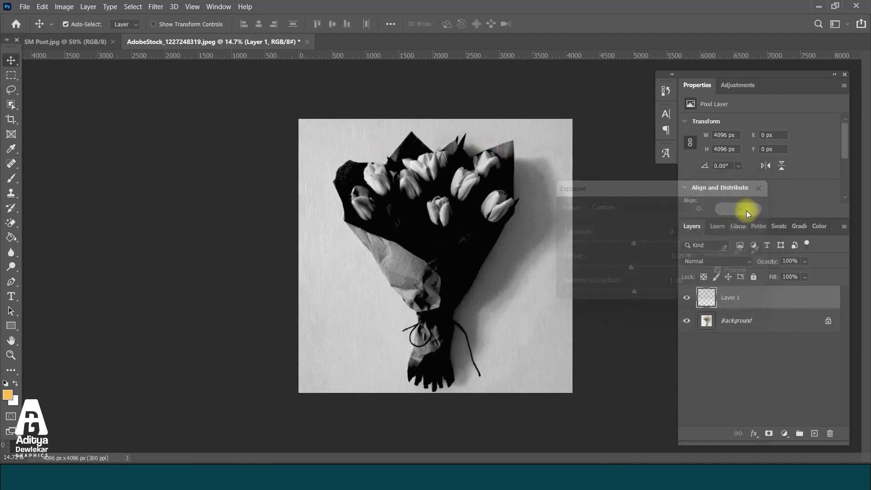
# - Select the bouquet on the black-and-white layer with Select Subject and check the selection edges
pyautogui.click(10, 104)
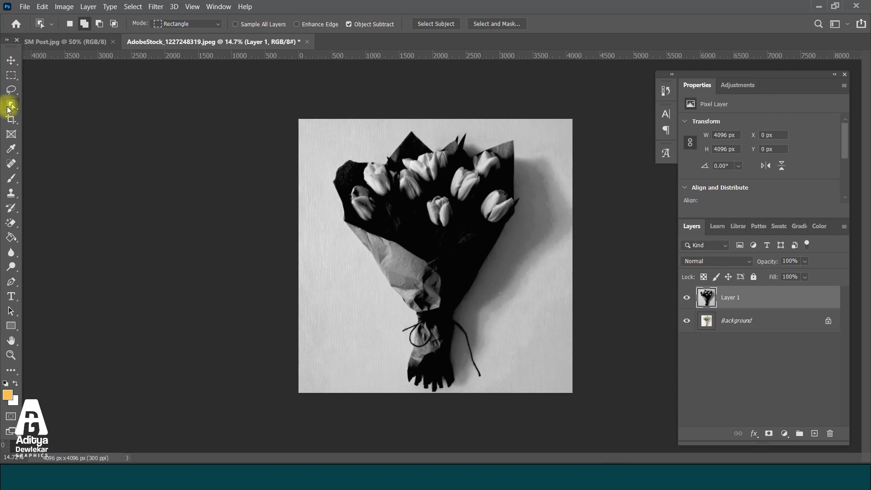
pyautogui.rightClick(9, 109)
pyautogui.click(9, 110)
pyautogui.click(438, 26)
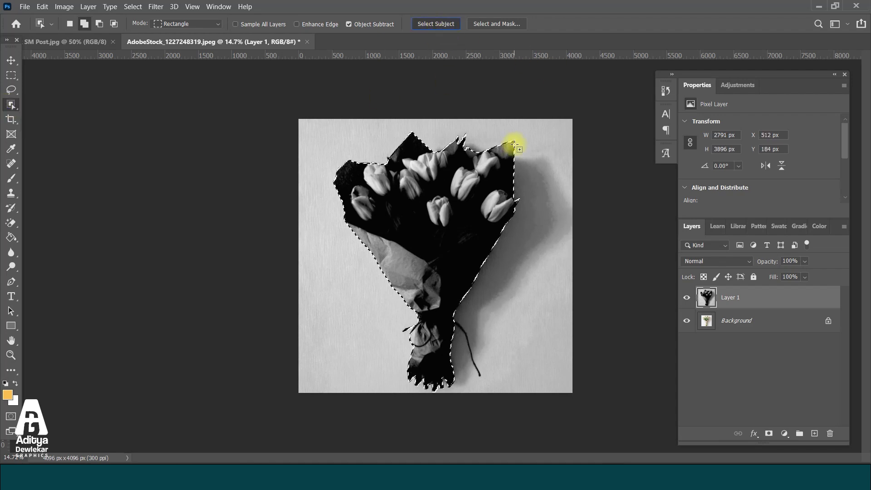
pyautogui.keyDown('alt'); pyautogui.scroll(2, 435, 317); pyautogui.keyUp('alt')
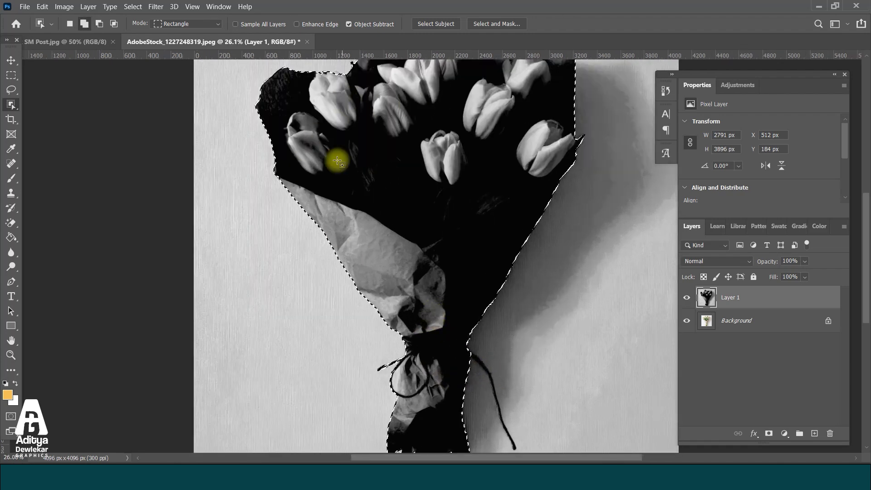
pyautogui.keyDown('alt'); pyautogui.scroll(-2, 331, 165); pyautogui.keyUp('alt')
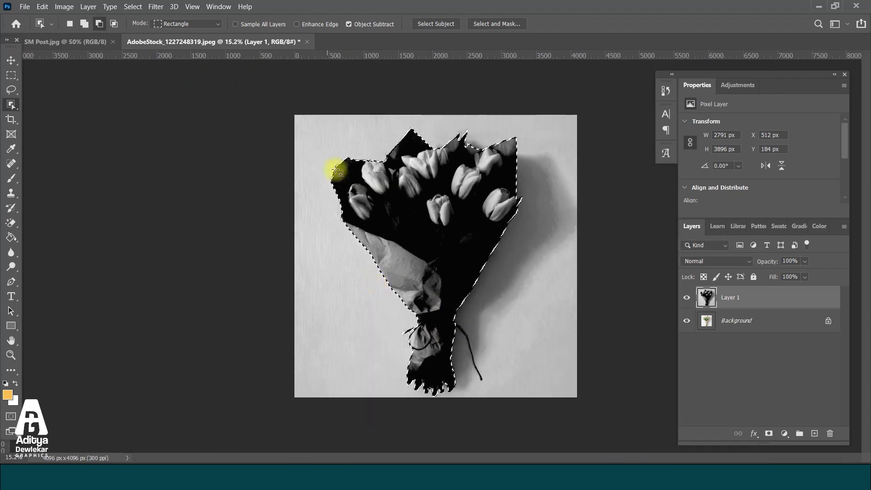
# - Copy the selected bouquet from the Background to a new layer, and hide the black-and-white and Background layers
pyautogui.click(738, 320)
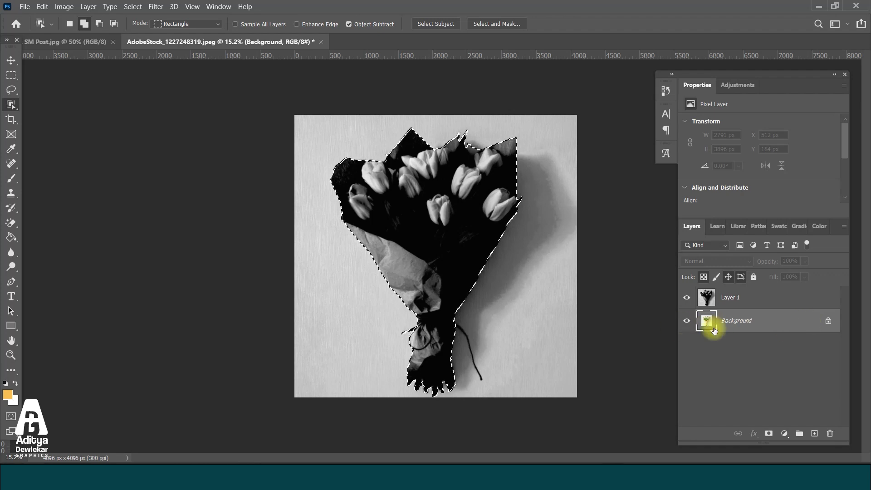
pyautogui.hotkey('ctrl', 'j')
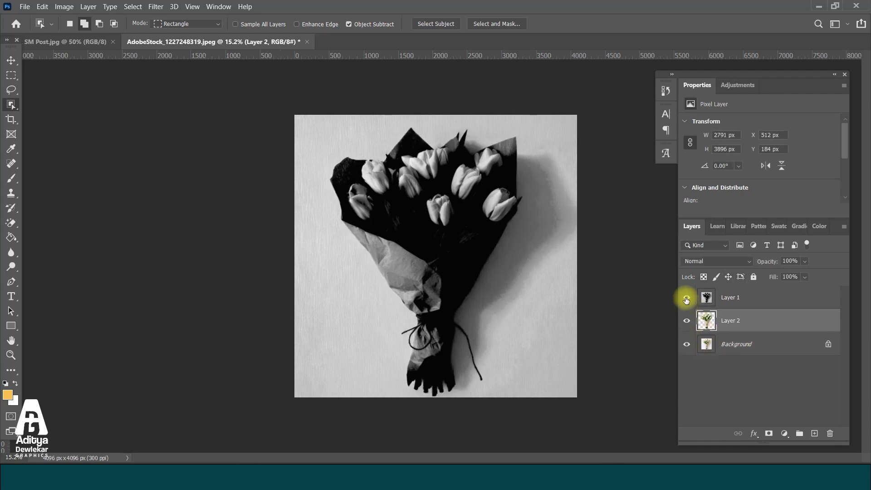
pyautogui.click(687, 298)
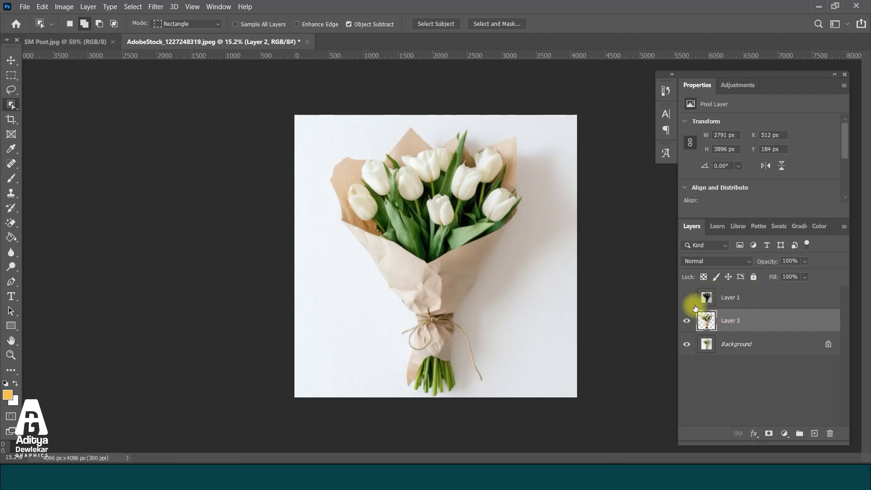
pyautogui.click(686, 344)
pyautogui.scroll(3, 437, 182)
pyautogui.scroll(2, 437, 181)
pyautogui.scroll(-3, 436, 181)
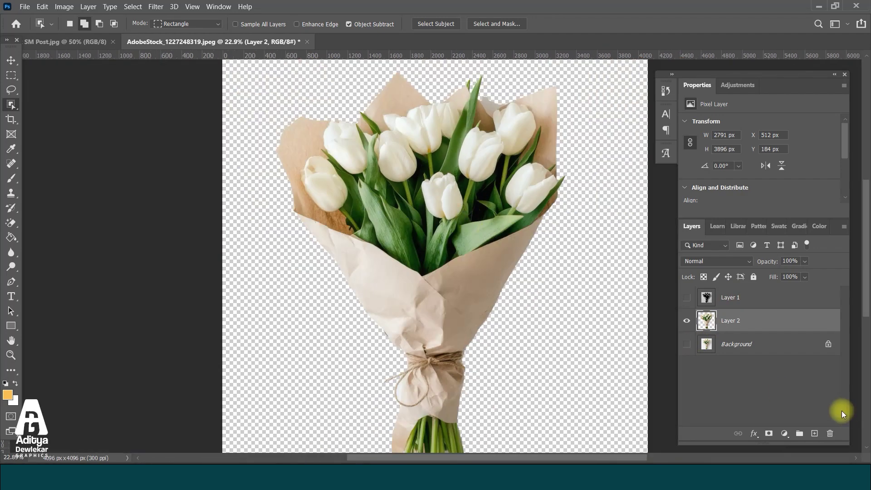
# - Add a dark golden-brown Solid Color fill layer directly above the Background, behind the cut-out bouquet, and check the bouquet's edges against it
pyautogui.click(784, 346)
pyautogui.click(788, 437)
pyautogui.click(794, 240)
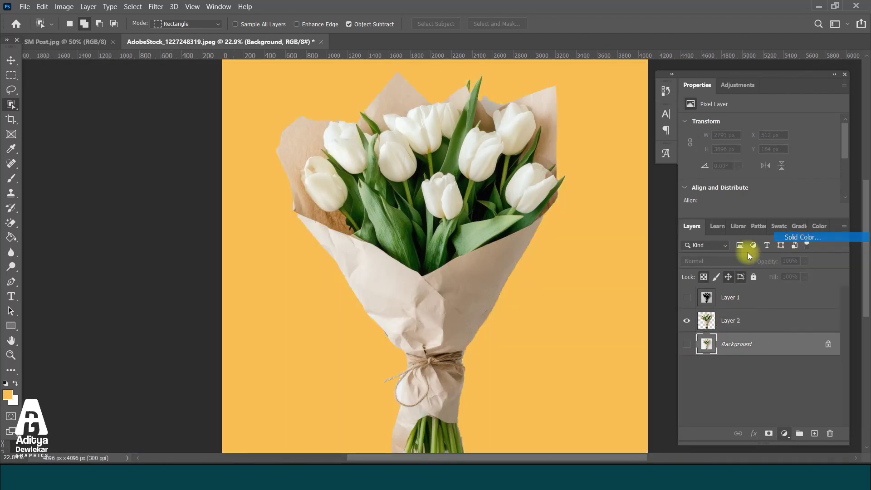
pyautogui.moveTo(642, 216); pyautogui.dragTo(679, 229)
pyautogui.click(825, 167)
pyautogui.press('w')
pyautogui.scroll(-3, 566, 171)
pyautogui.scroll(6, 389, 82)
pyautogui.scroll(-5, 378, 90)
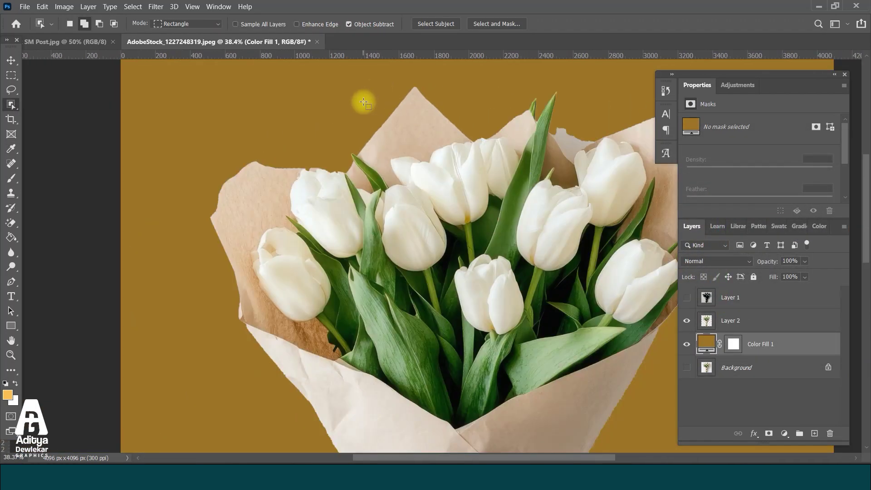
pyautogui.scroll(-1, 286, 145)
pyautogui.scroll(-2, 358, 287)
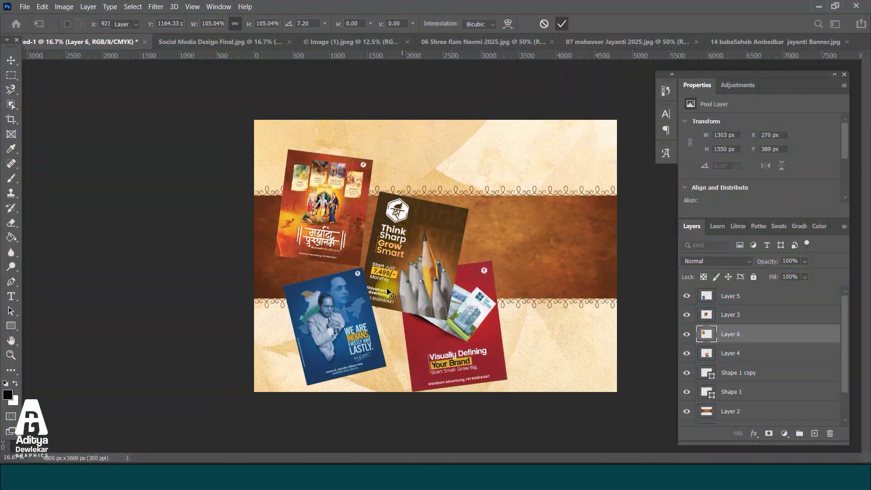
# - Move, scale and rotate the pasted poster designs into an overlapping collage on the brown banner, and switch to another poster document
pyautogui.moveTo(407, 234); pyautogui.dragTo(420, 251)
pyautogui.hotkey('ctrl', 't')
pyautogui.moveTo(490, 178); pyautogui.dragTo(498, 193)
pyautogui.moveTo(396, 238); pyautogui.dragTo(399, 241)
pyautogui.moveTo(429, 199)
pyautogui.mouseDown()
pyautogui.moveTo(432, 241)
pyautogui.moveTo(437, 221)
pyautogui.mouseUp()
pyautogui.moveTo(439, 204)
pyautogui.mouseDown()
pyautogui.moveTo(438, 189)
pyautogui.moveTo(422, 188)
pyautogui.mouseUp()
pyautogui.click(562, 24)
pyautogui.moveTo(477, 307); pyautogui.dragTo(425, 196)
pyautogui.hotkey('ctrl', 't')
pyautogui.moveTo(345, 149); pyautogui.dragTo(358, 163)
pyautogui.moveTo(430, 216); pyautogui.dragTo(408, 345)
pyautogui.click(562, 24)
pyautogui.click(653, 42)
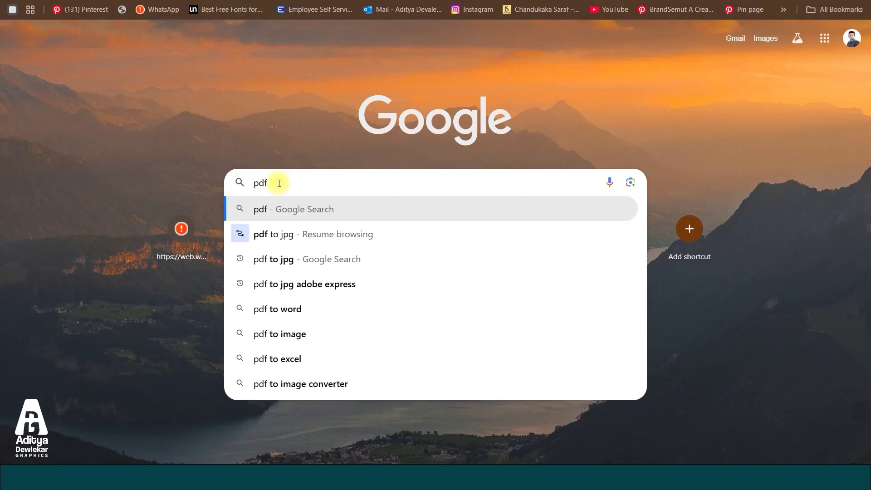
# - Search Google in the browser for "pdf to jpg" and open the iLovePDF converter page
pyautogui.write('to')
pyautogui.press('Return')
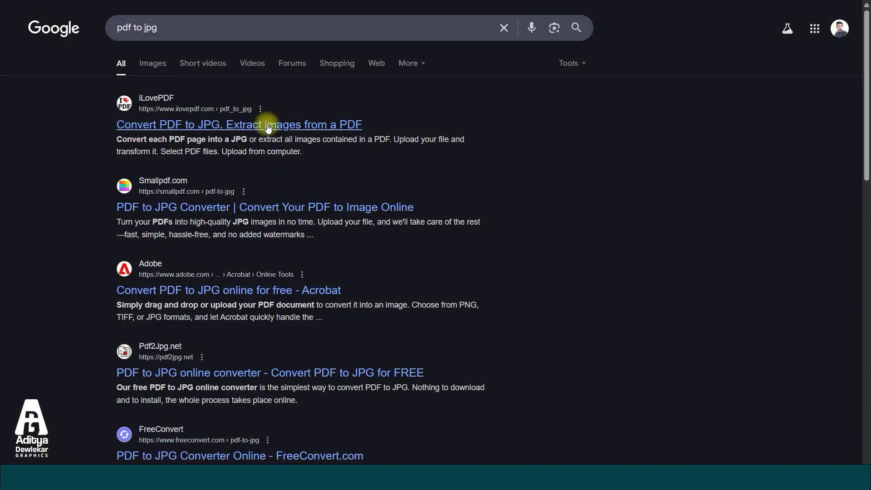
pyautogui.click(284, 125)
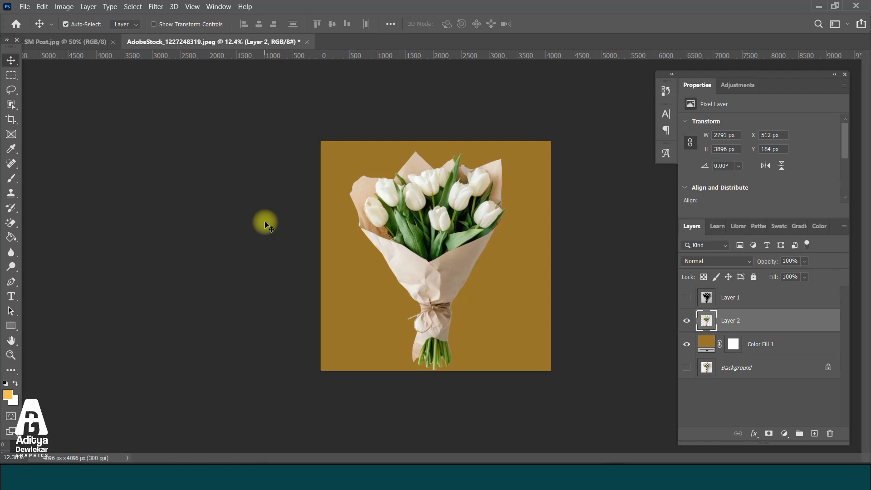
# - In Photoshop, start a PDF Presentation from 06 Shree Ram Navmi 2025, 07 mahaveer Jayanti 2025, 14 babaSaheb Ambedkar jayanti Banner, Branding brochure and Think SM Post
pyautogui.click(25, 7)
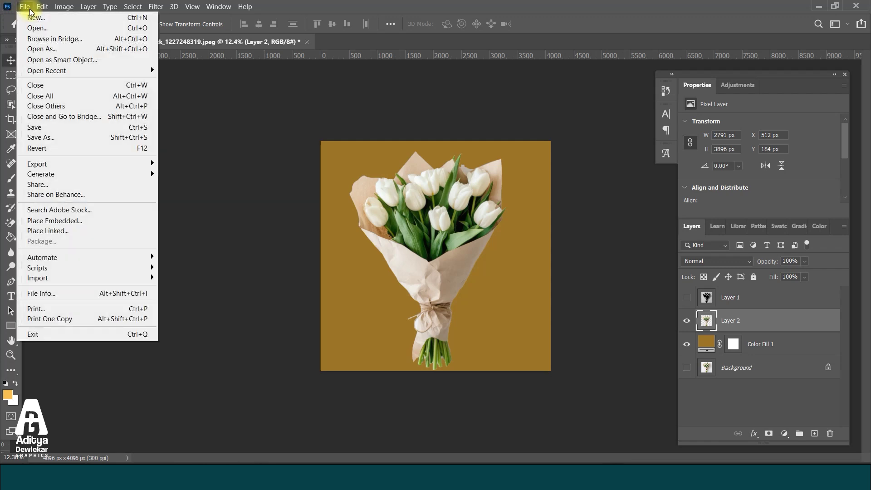
pyautogui.moveTo(79, 257)
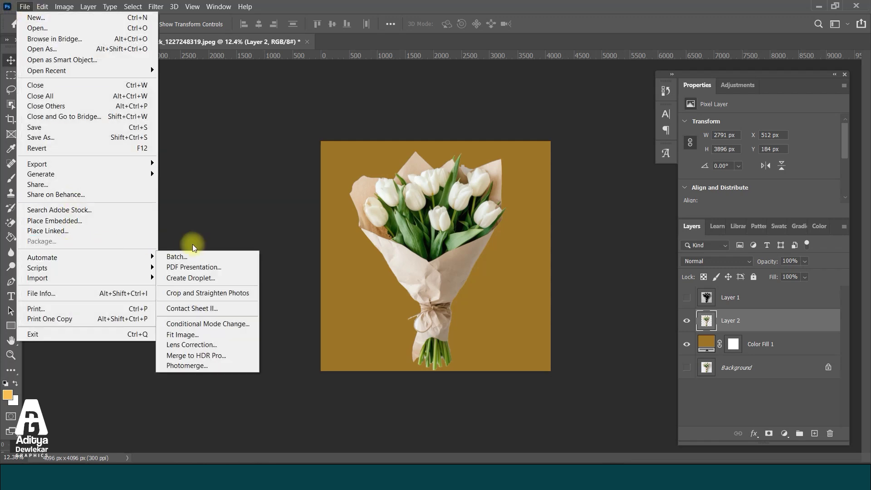
pyautogui.click(201, 268)
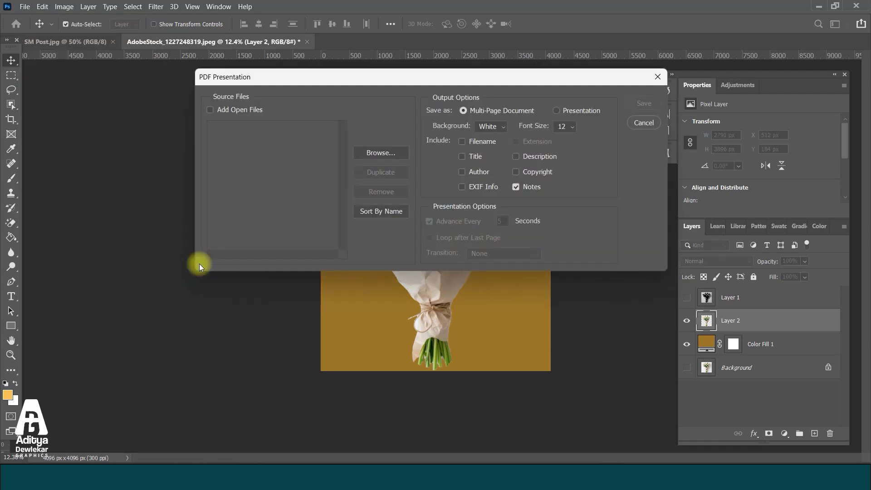
pyautogui.click(366, 153)
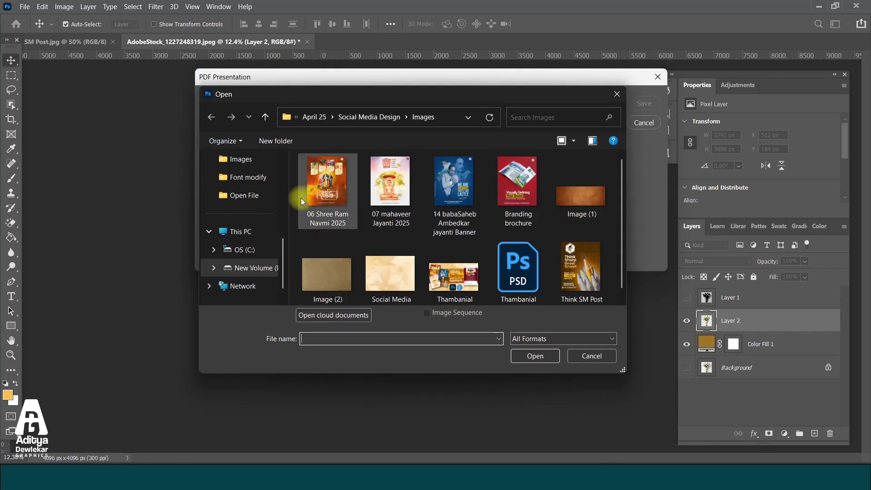
pyautogui.click(313, 190)
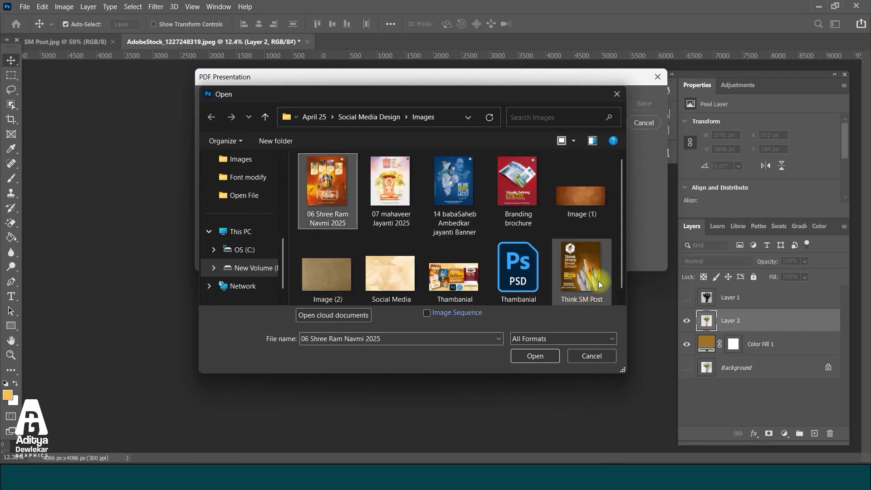
pyautogui.keyDown('ctrl'); pyautogui.click(524, 191); pyautogui.keyUp('ctrl')
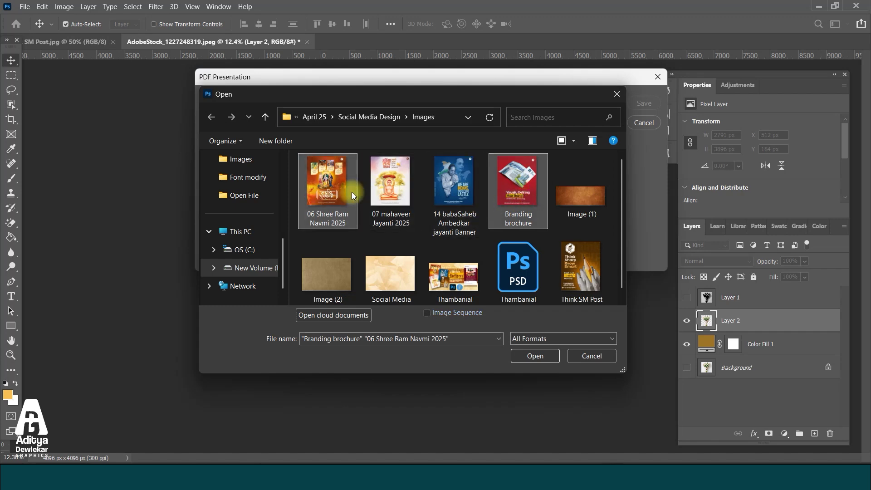
pyautogui.keyDown('ctrl'); pyautogui.click(539, 195); pyautogui.keyUp('ctrl')
pyautogui.keyDown('shift'); pyautogui.click(539, 195); pyautogui.keyUp('shift')
pyautogui.keyDown('ctrl'); pyautogui.click(590, 268); pyautogui.keyUp('ctrl')
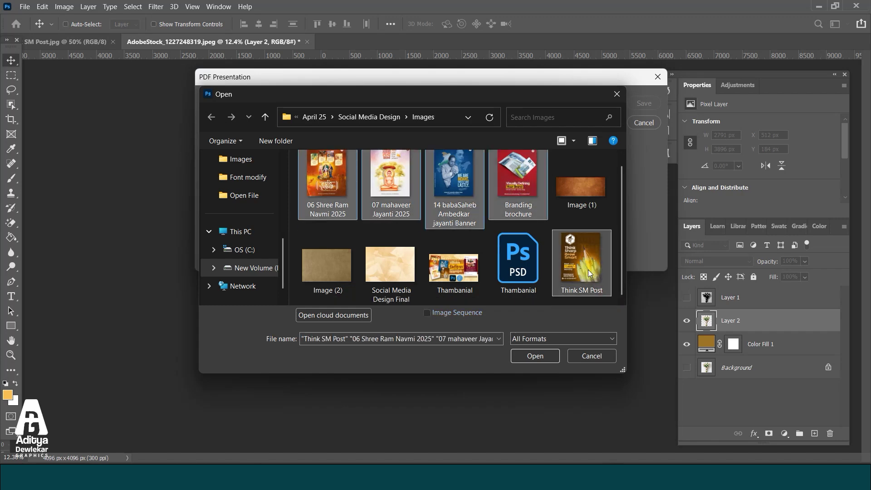
pyautogui.click(544, 357)
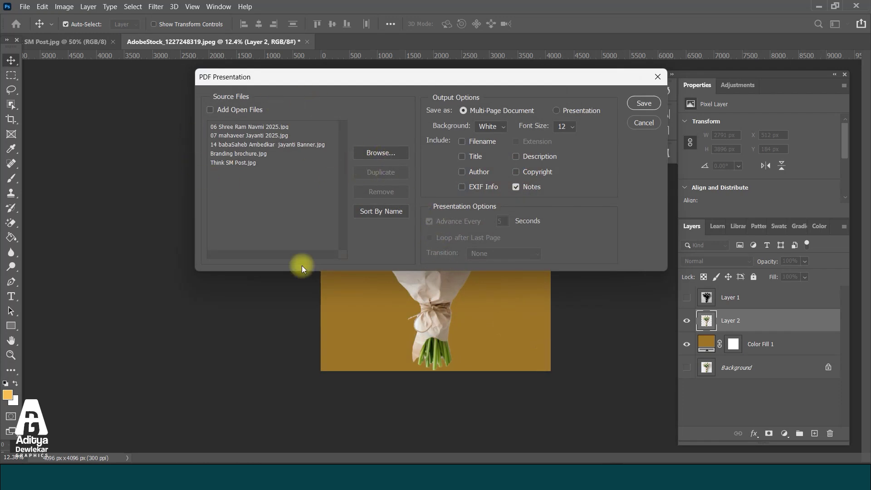
# - Save the five images to the Desktop as the multi-page PDF Untitled, keeping the High Quality Print (Modified) preset
pyautogui.click(630, 101)
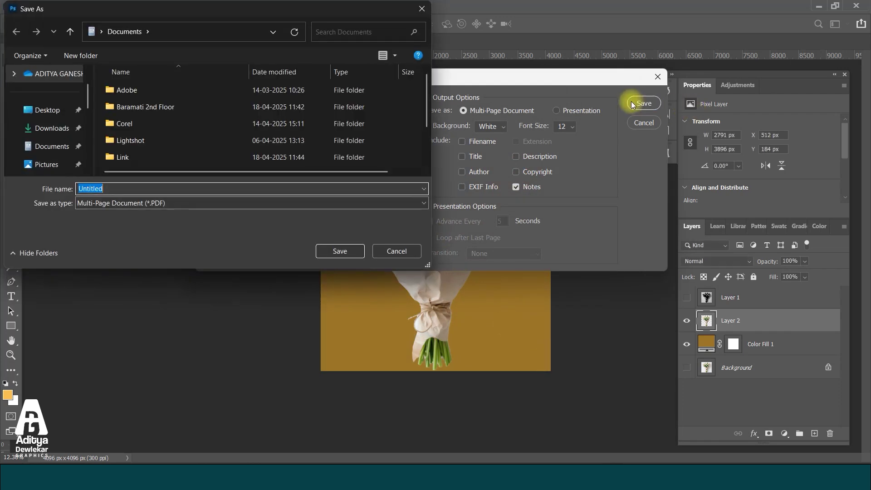
pyautogui.click(53, 110)
pyautogui.click(347, 249)
pyautogui.click(351, 58)
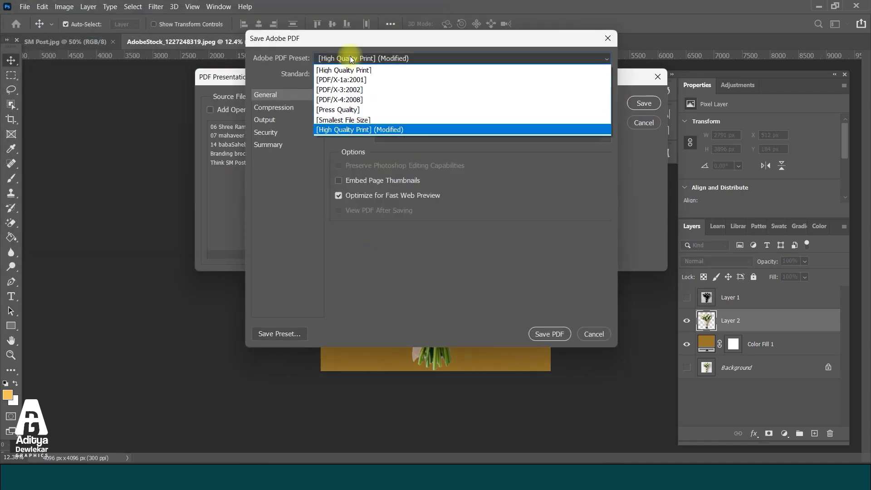
pyautogui.click(351, 58)
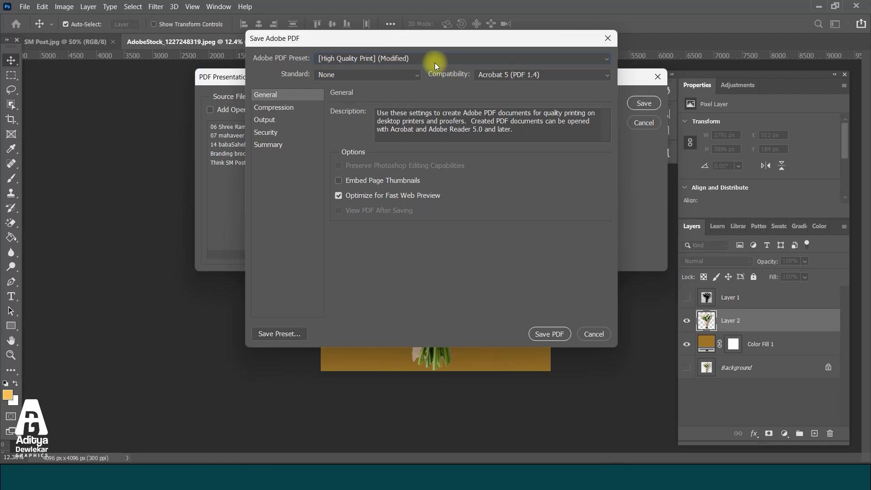
pyautogui.click(413, 56)
pyautogui.click(413, 57)
pyautogui.click(562, 334)
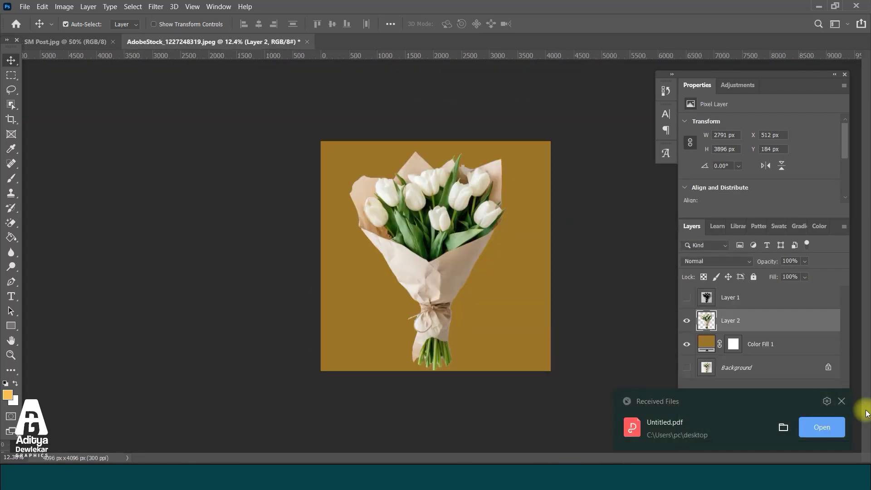
# - Open Untitled.pdf in the WPS PDF viewer and examine the poster pages and their image quality up close
pyautogui.click(830, 430)
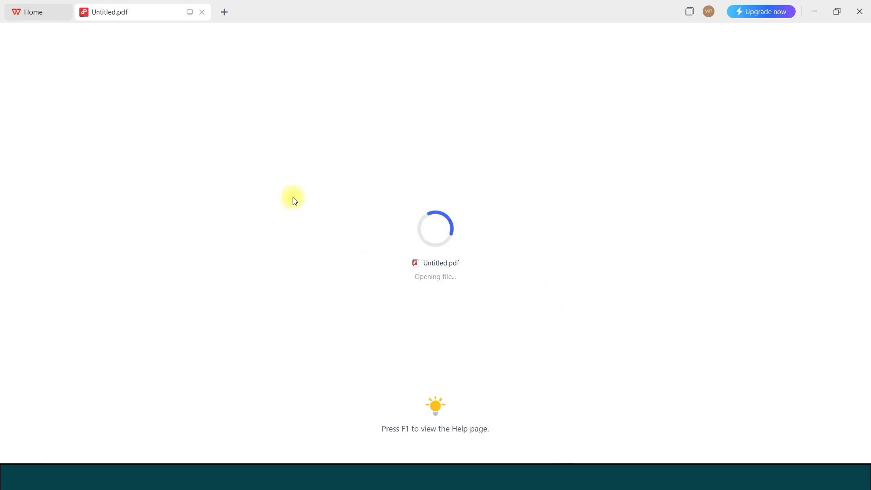
pyautogui.scroll(-5, 308, 236)
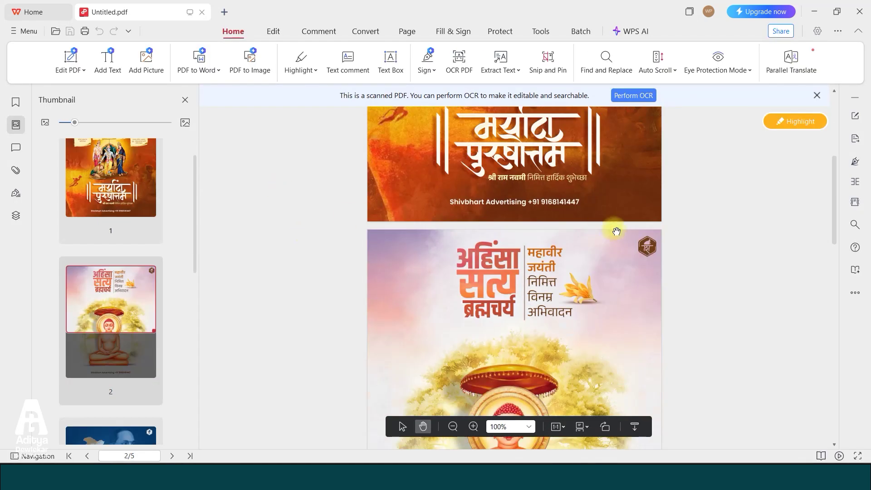
pyautogui.scroll(5, 564, 170)
pyautogui.keyDown('ctrl'); pyautogui.scroll(8, 542, 197); pyautogui.keyUp('ctrl')
pyautogui.scroll(-12, 549, 241)
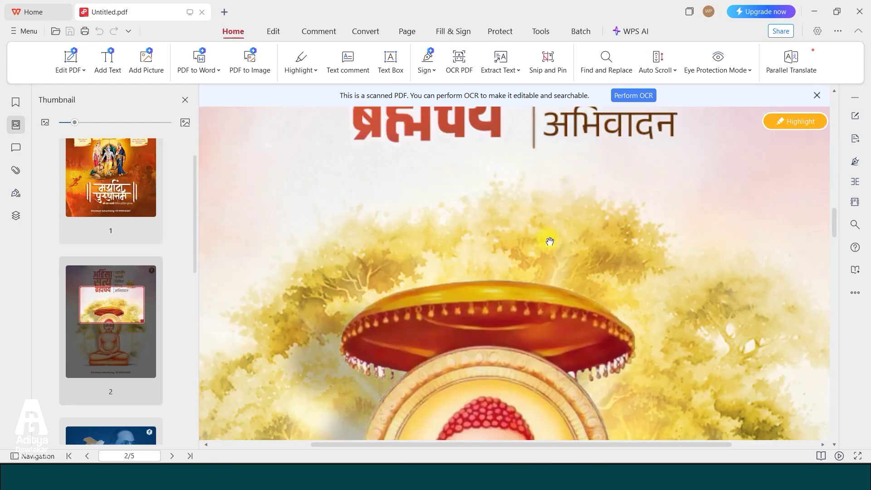
pyautogui.scroll(-10, 522, 247)
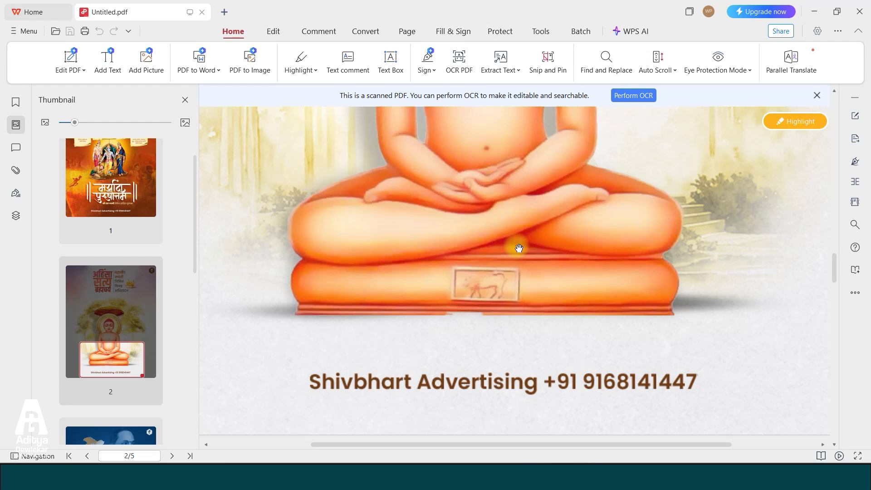
pyautogui.scroll(-3, 519, 248)
pyautogui.keyDown('ctrl'); pyautogui.scroll(-5, 488, 245); pyautogui.keyUp('ctrl')
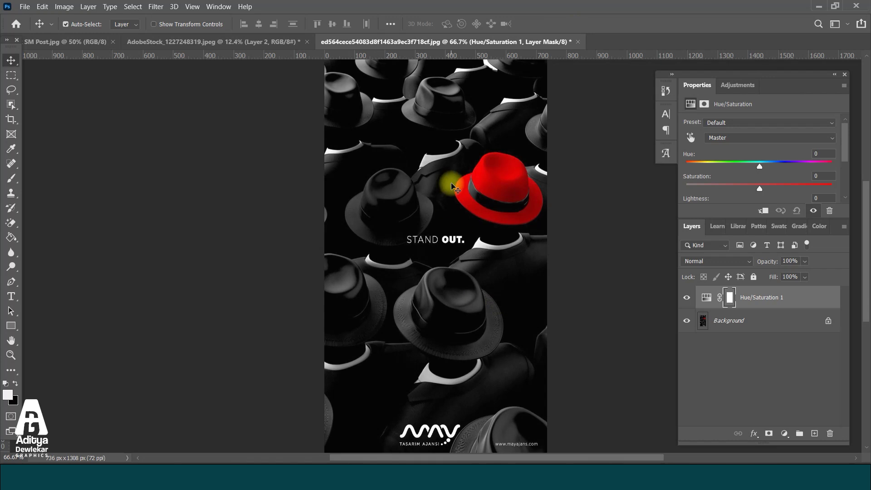
# - Target the Reds range of the Hue/Saturation layer by sampling the red hat with the on-image adjustment tool
pyautogui.scroll(9, 500, 166)
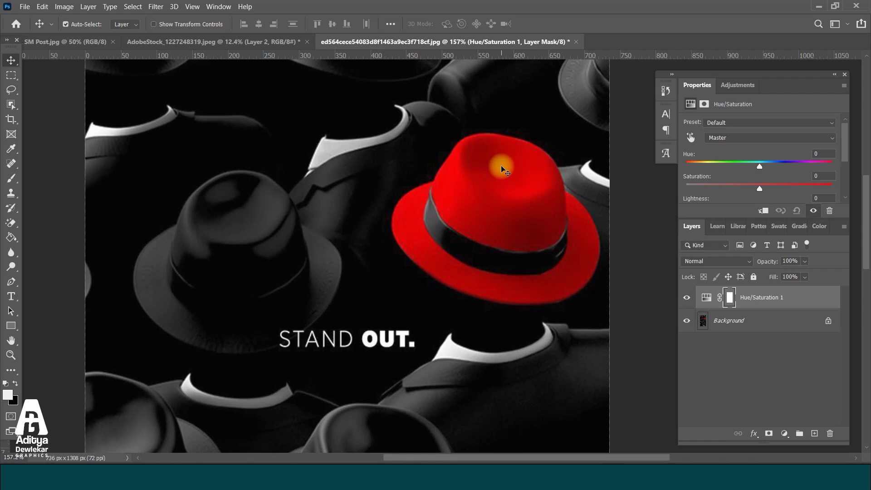
pyautogui.scroll(-4, 453, 219)
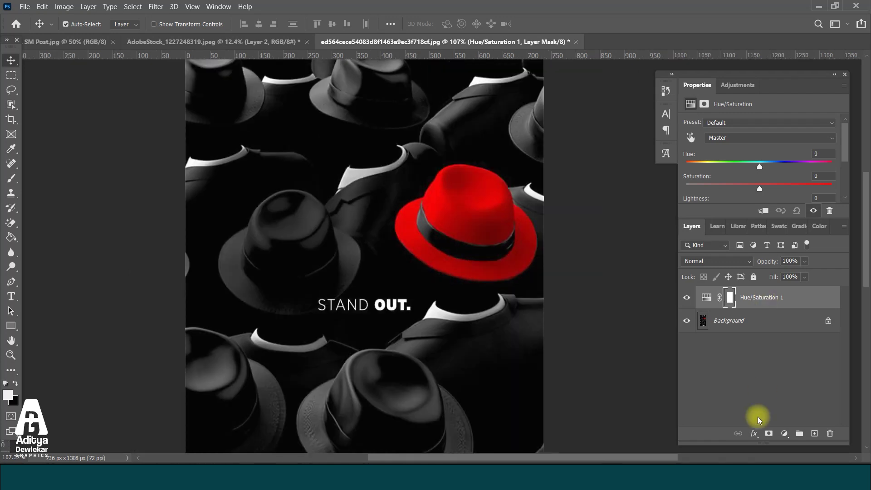
pyautogui.click(784, 433)
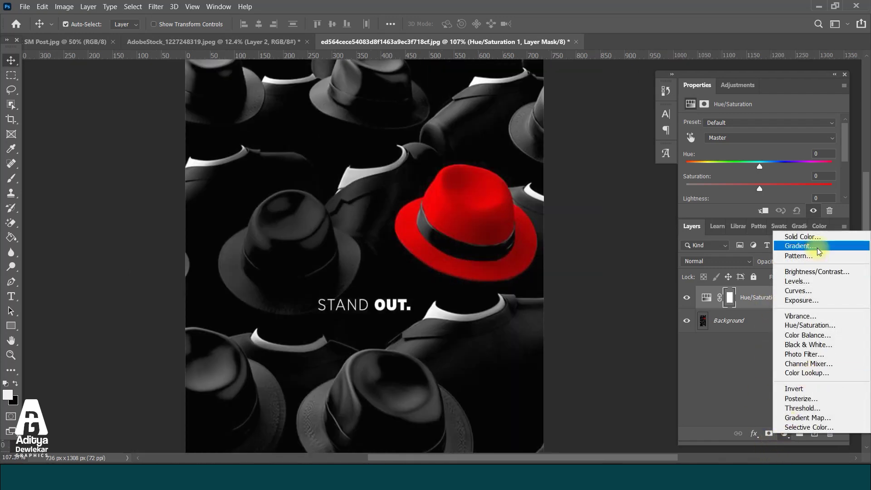
pyautogui.click(721, 387)
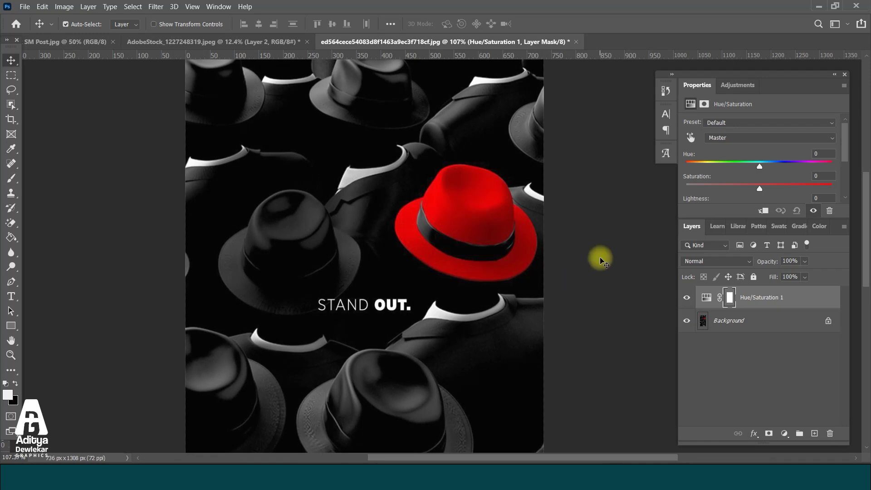
pyautogui.click(694, 138)
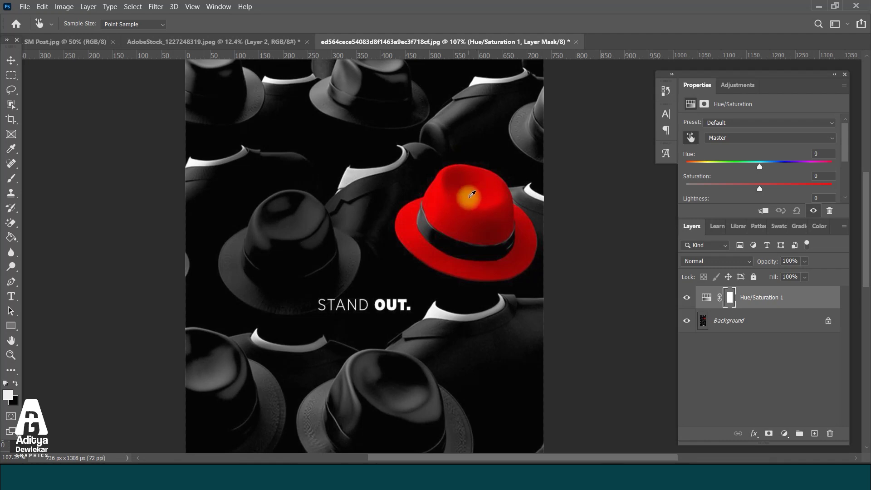
pyautogui.click(464, 204)
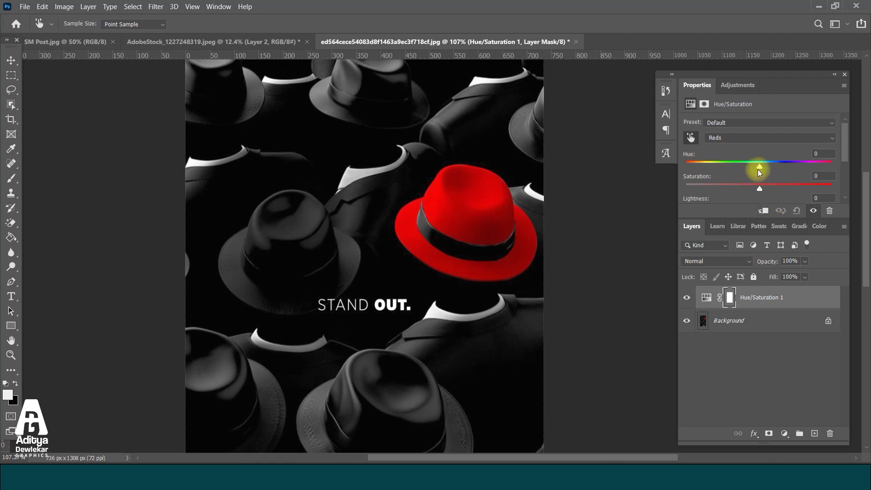
# - Recolour the red hat by shifting the Reds hue to +18 and trying further hue values on the Hue/Saturation layer
pyautogui.moveTo(766, 166)
pyautogui.mouseDown()
pyautogui.moveTo(727, 169)
pyautogui.moveTo(772, 167)
pyautogui.mouseUp()
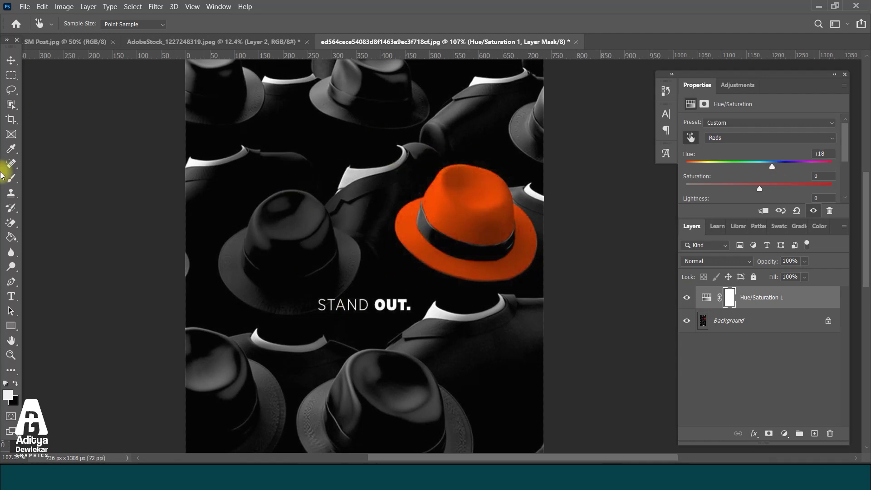
pyautogui.moveTo(772, 166); pyautogui.dragTo(799, 166)
pyautogui.moveTo(847, 165); pyautogui.dragTo(775, 176)
# - Browse the "abstract background" results on Adobe Stock and the Marathi Wikipedia article on world days in the browser
pyautogui.scroll(-3, 439, 265)
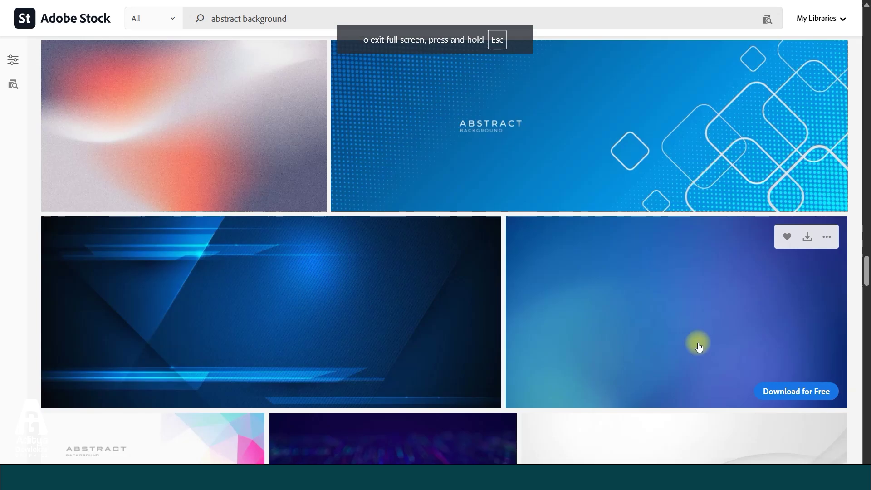
pyautogui.scroll(-10, 338, 258)
pyautogui.scroll(-10, 236, 237)
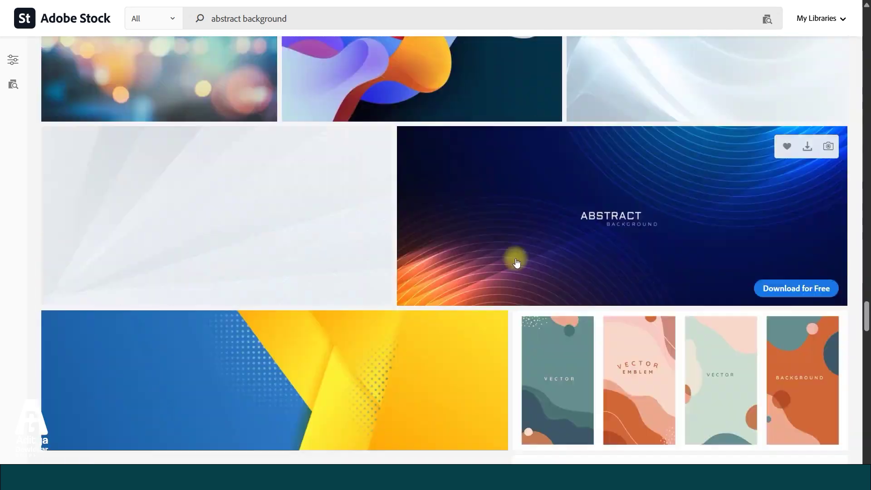
pyautogui.click(472, 220)
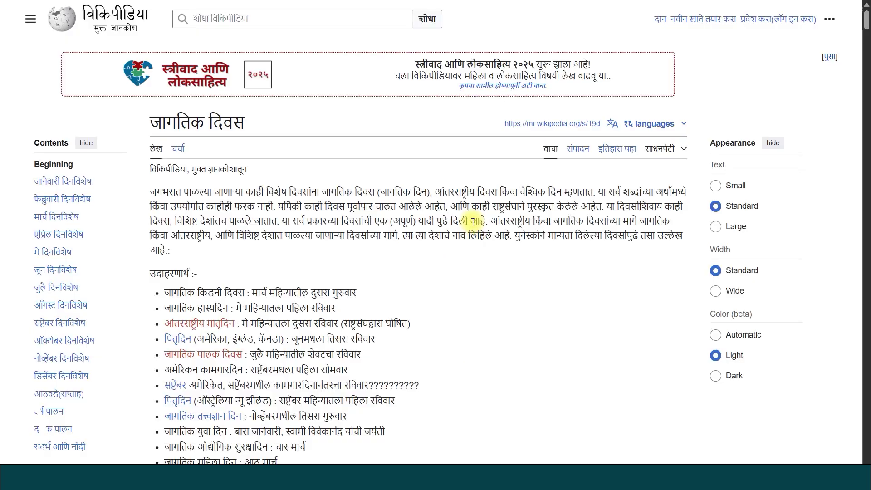
pyautogui.scroll(-20, 473, 222)
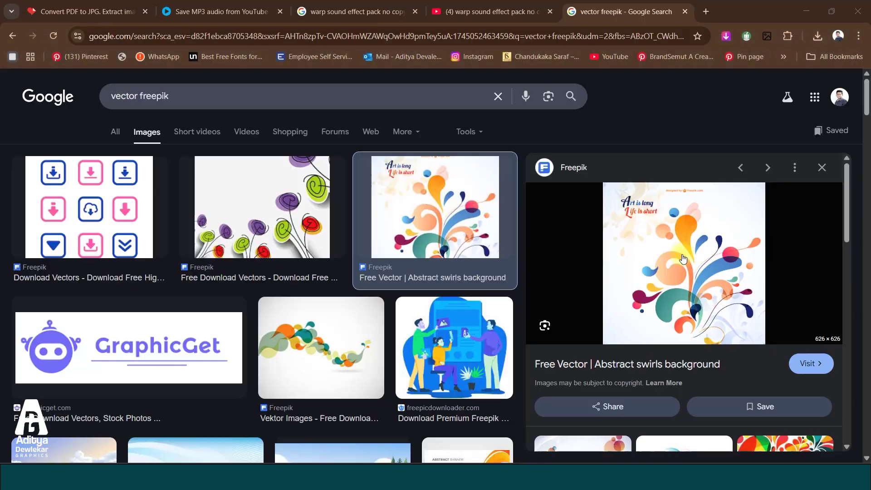
# - Open the context options of the enlarged Abstract swirls background image in the "vector freepik" Google image results
pyautogui.rightClick(683, 259)
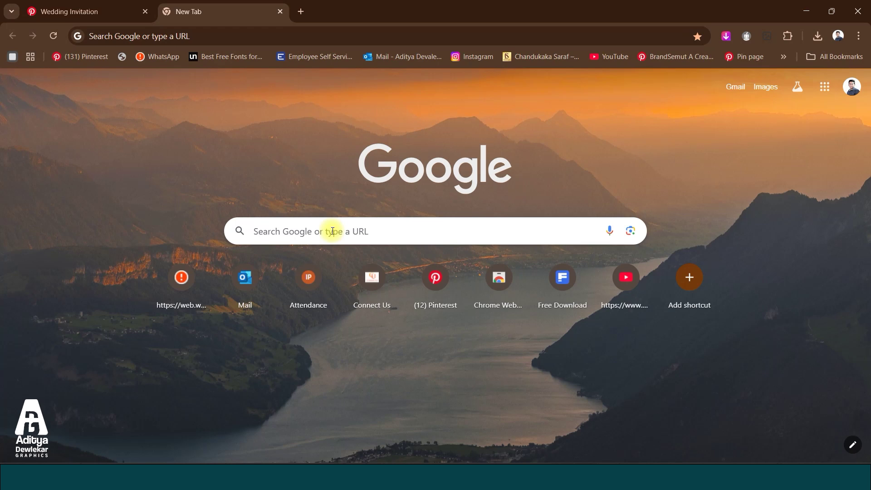
# - Search Google for "save image as type extension", open the Save image as Type page in the Chrome Web Store, and check the installed extensions
pyautogui.click(332, 231)
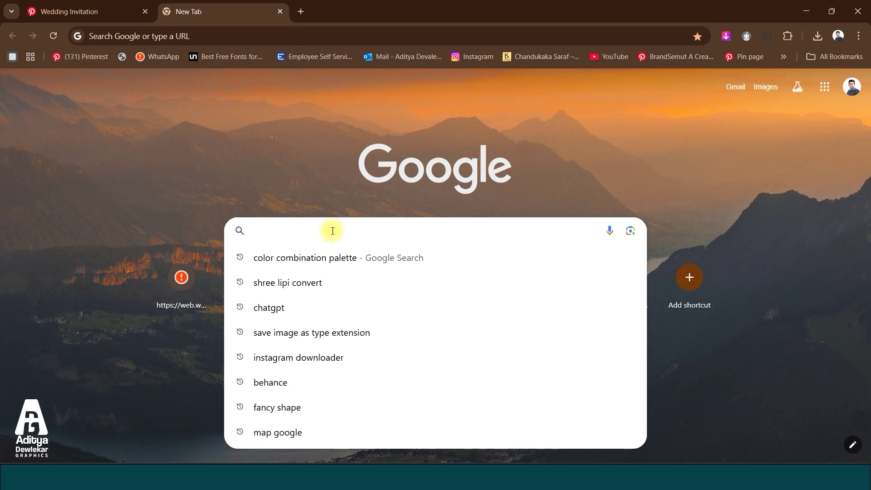
pyautogui.write('a')
pyautogui.press('BackSpace')
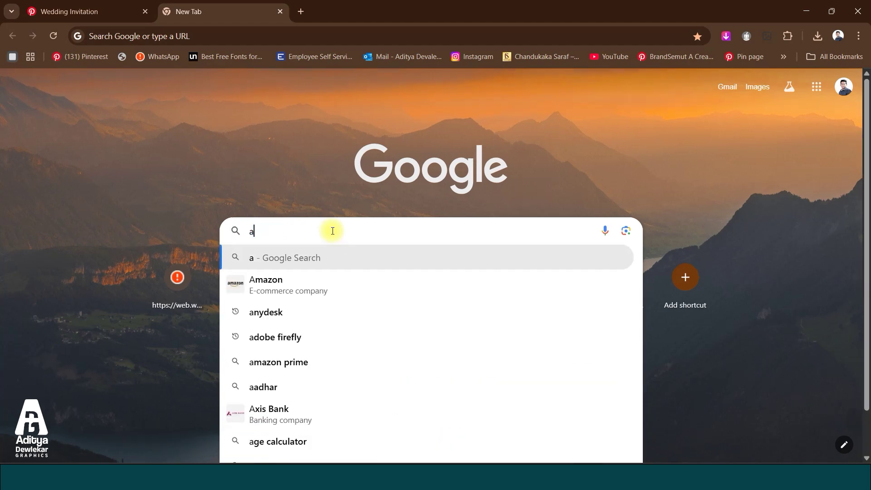
pyautogui.press('BackSpace')
pyautogui.write('save image as type extension')
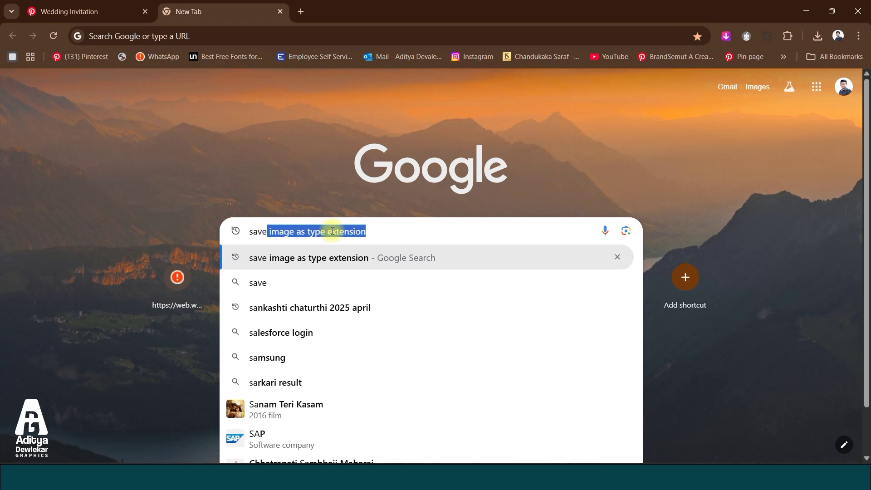
pyautogui.press('Right')
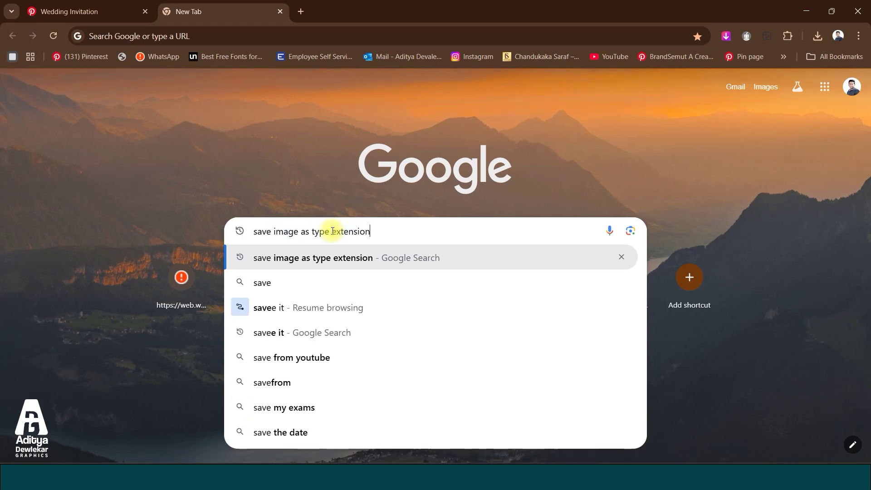
pyautogui.press('Return')
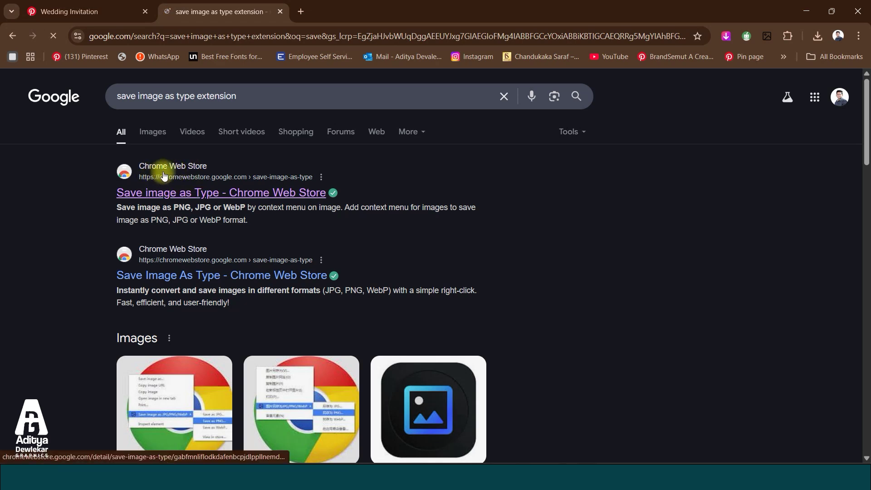
pyautogui.click(206, 195)
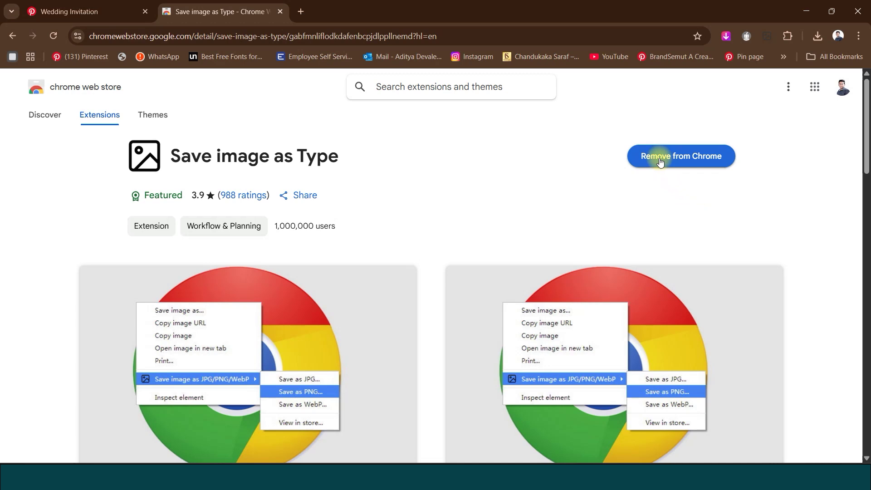
pyautogui.click(785, 37)
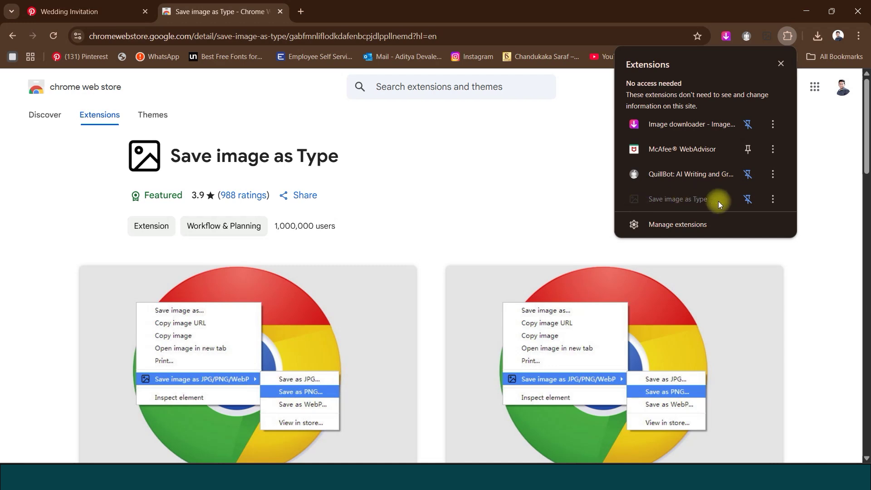
pyautogui.click(308, 12)
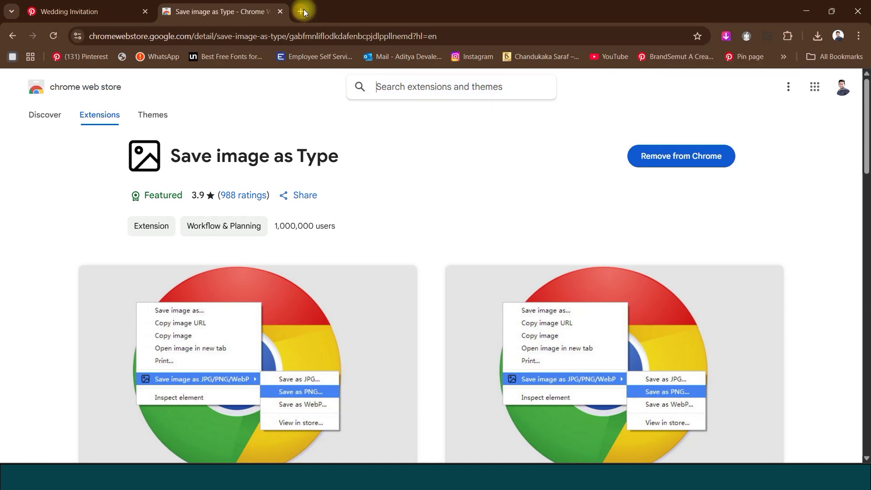
# - Search Google Images for "vector freepik" in a new browser tab and enlarge the Abstract swirls background result
pyautogui.click(302, 12)
pyautogui.click(321, 231)
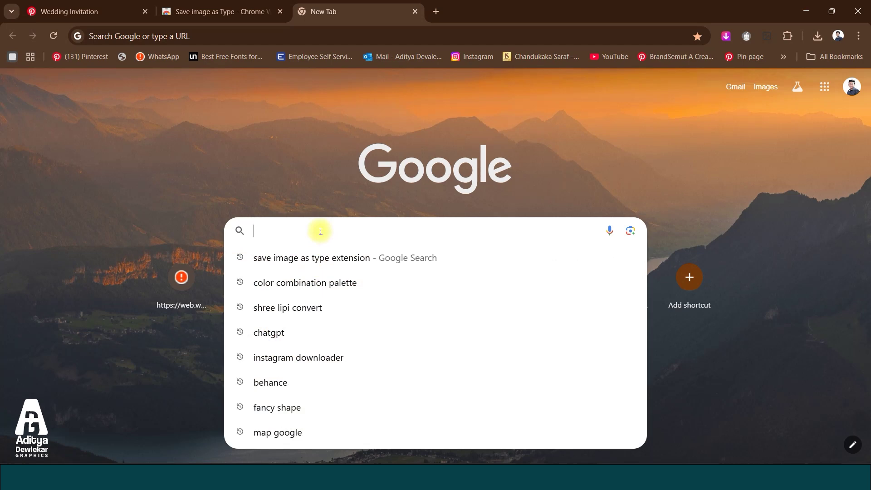
pyautogui.write('vect')
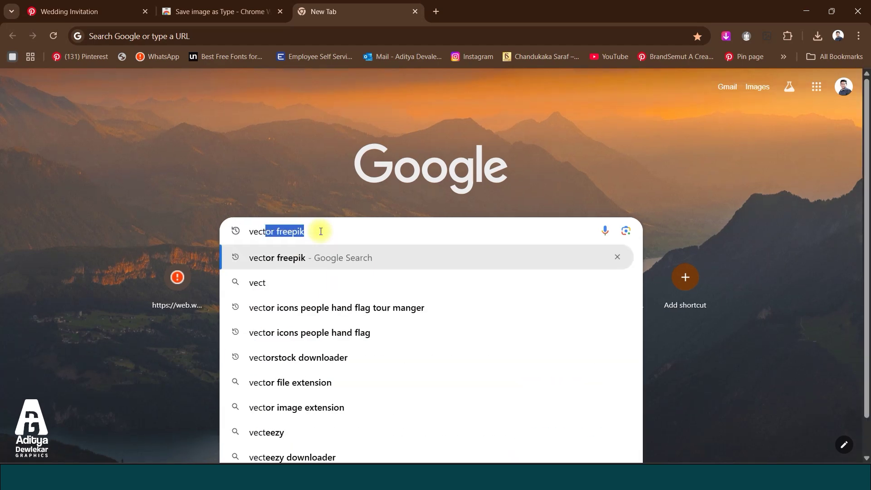
pyautogui.press('Return')
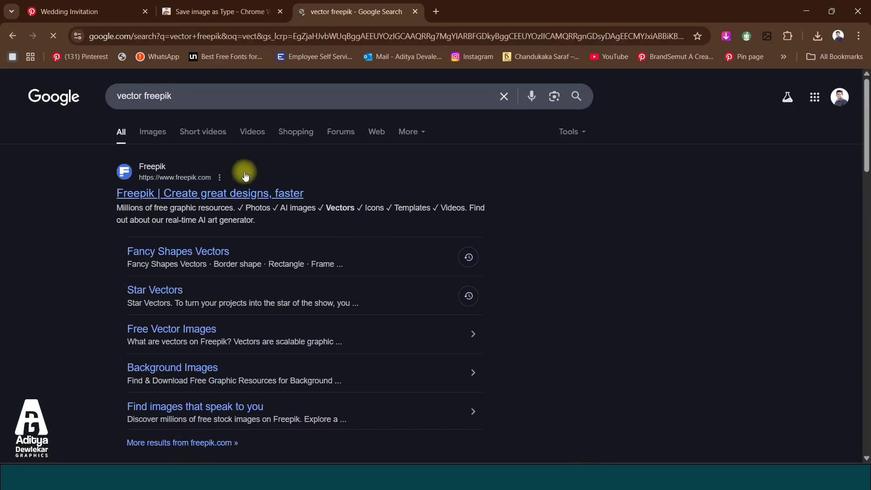
pyautogui.click(168, 142)
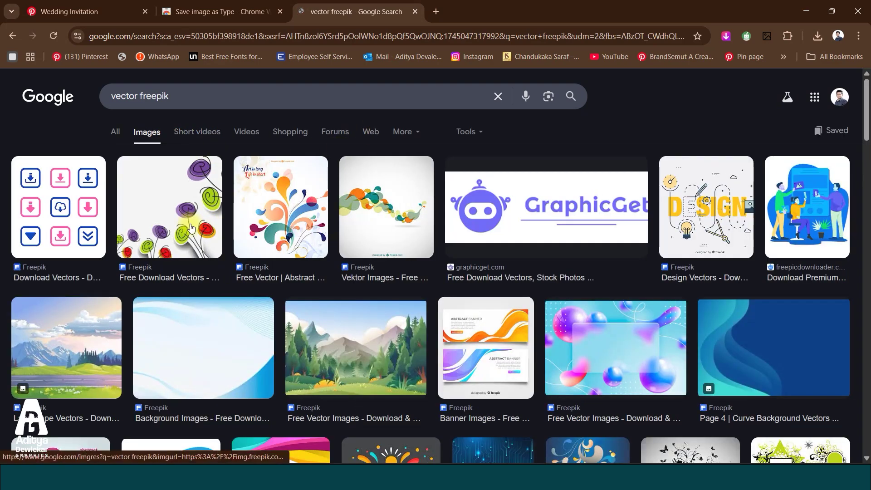
pyautogui.click(277, 207)
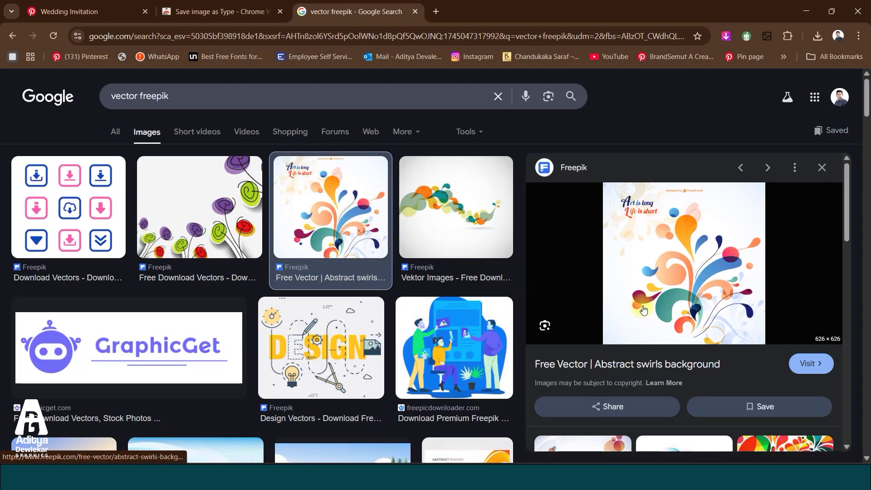
pyautogui.rightClick(663, 267)
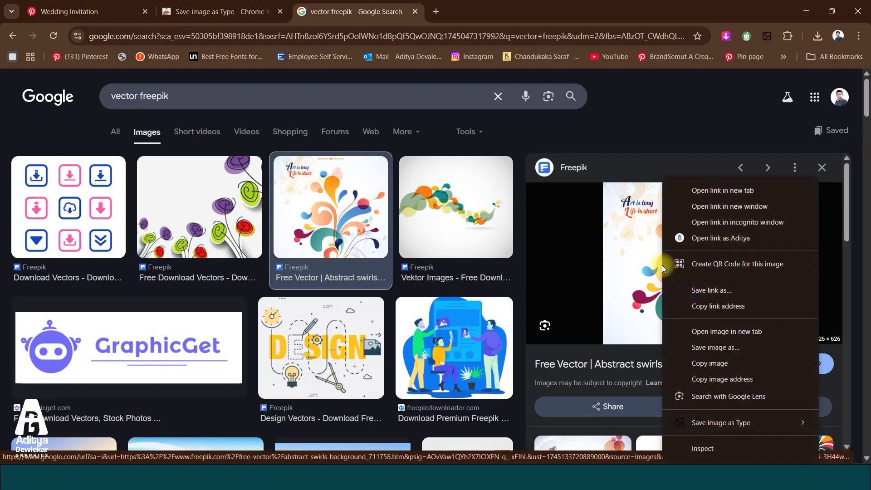
pyautogui.click(698, 343)
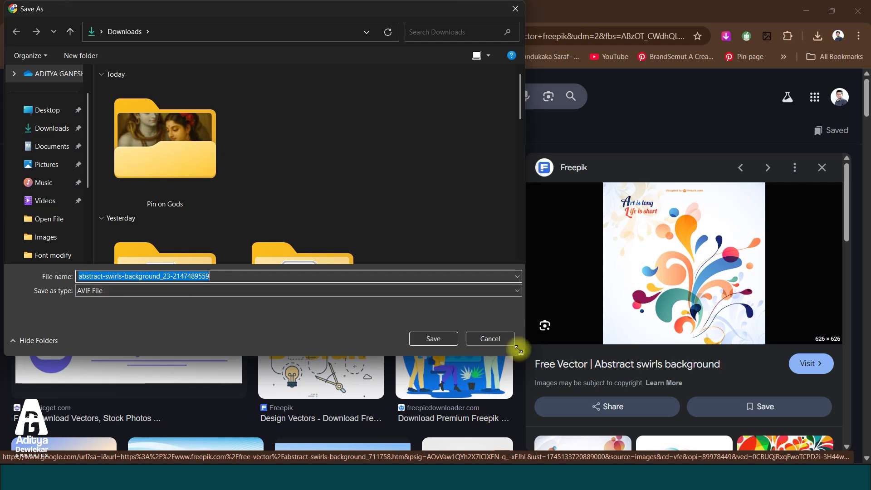
pyautogui.click(502, 339)
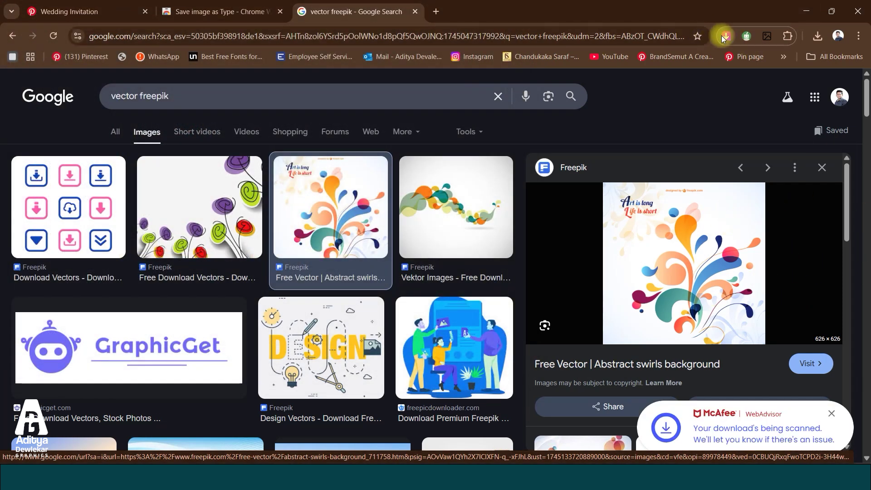
# - Save the Abstract swirls background image as JPG to Downloads with the Save image as Type extension, and check the recent downloads
pyautogui.rightClick(686, 229)
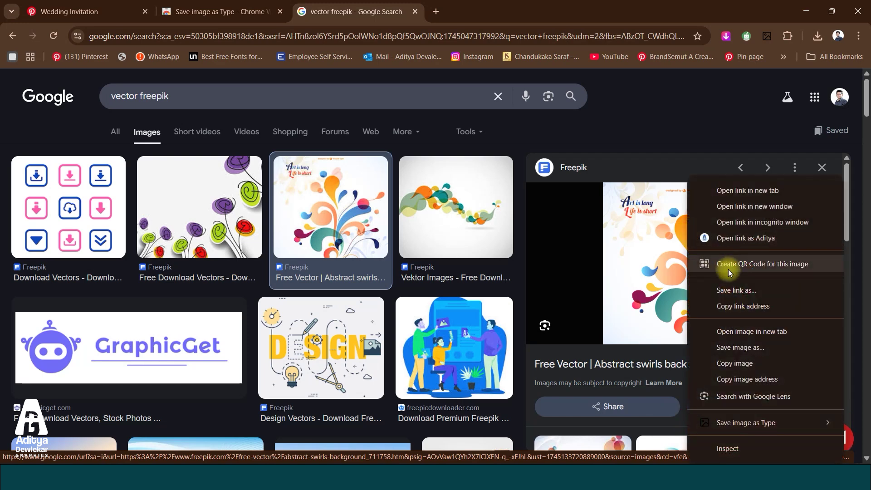
pyautogui.moveTo(720, 421)
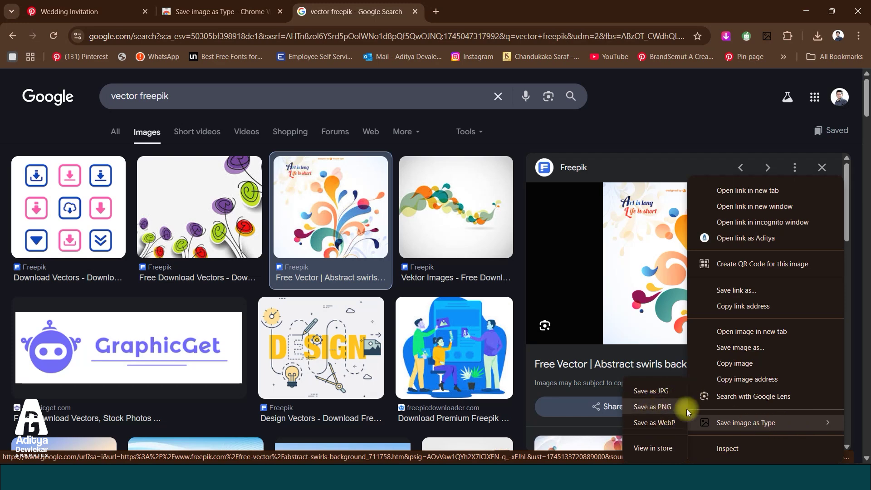
pyautogui.click(670, 393)
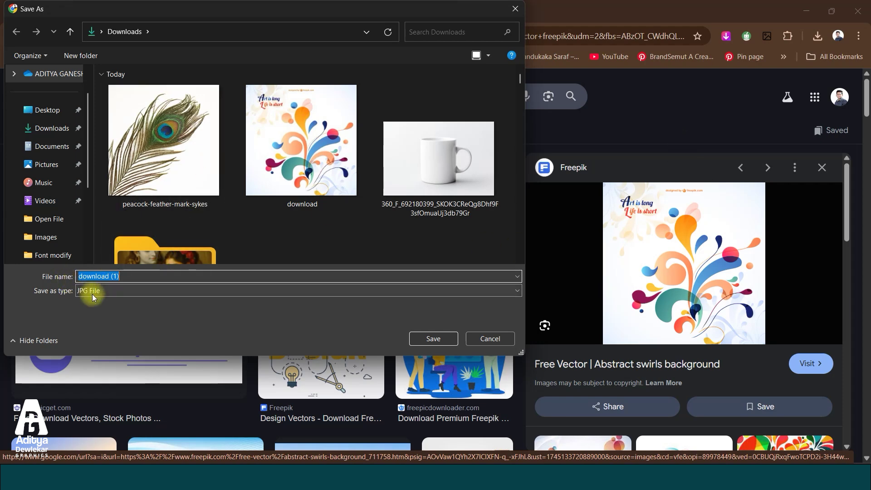
pyautogui.click(449, 344)
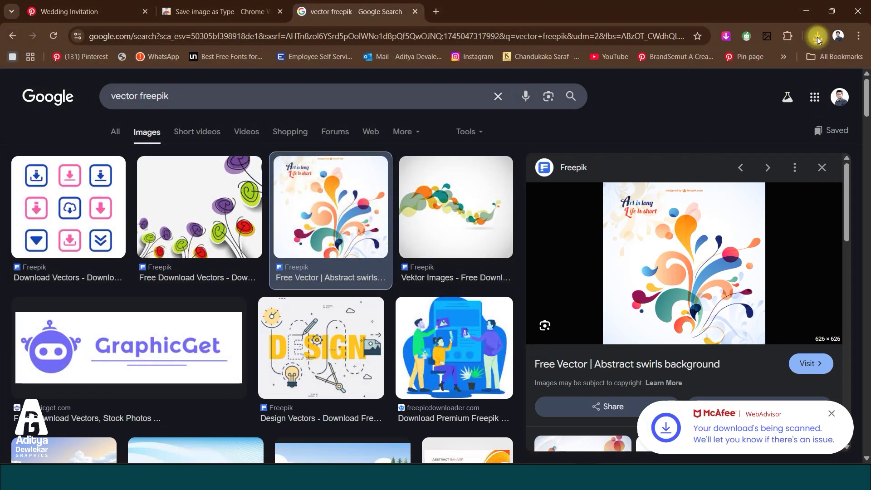
pyautogui.click(818, 36)
pyautogui.click(819, 36)
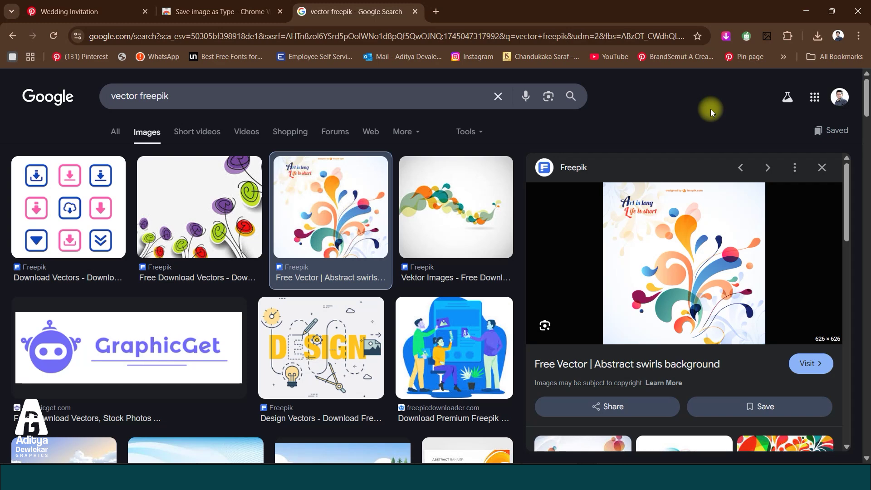
# - Search Google for "image downloader extension" in a new browser tab and open the Image downloader - Imageye page in the Chrome Web Store
pyautogui.click(436, 11)
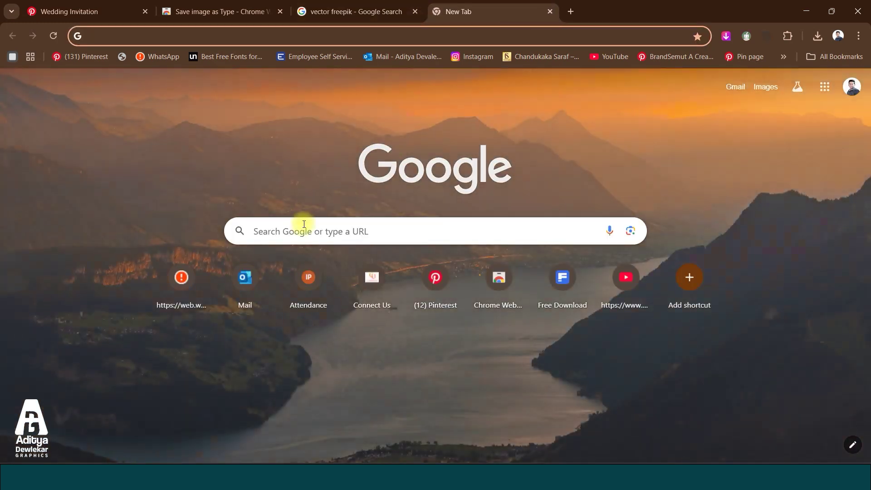
pyautogui.click(305, 224)
pyautogui.write('im')
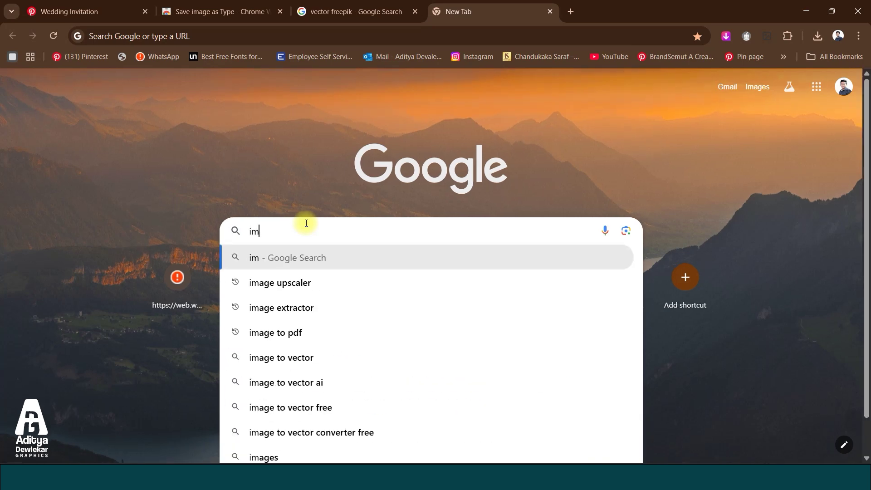
pyautogui.write('m')
pyautogui.press('BackSpace')
pyautogui.write('ag')
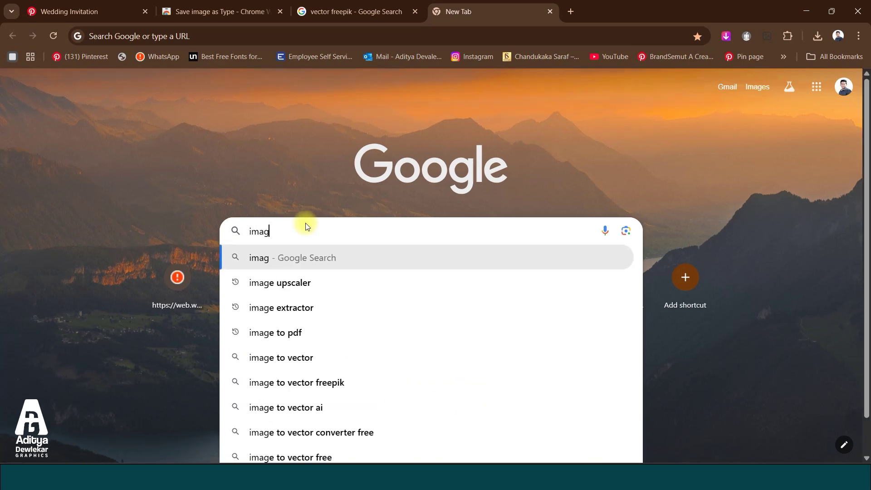
pyautogui.write('e do')
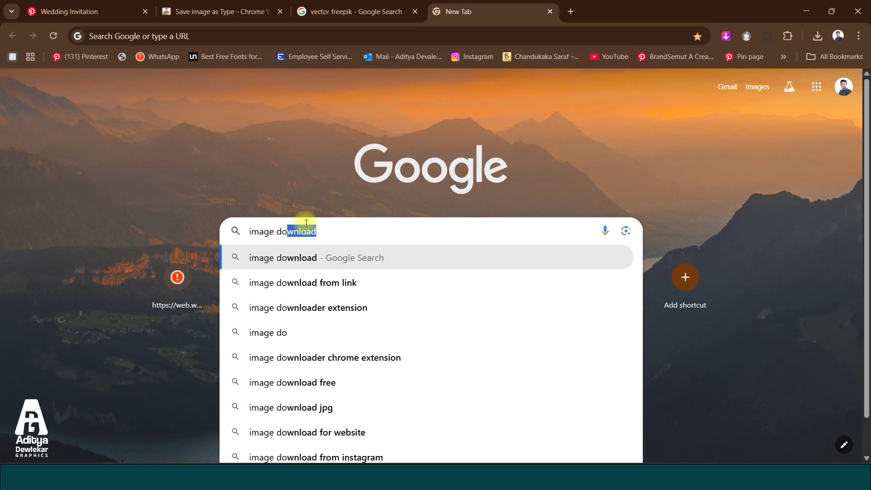
pyautogui.write('wnloader extension')
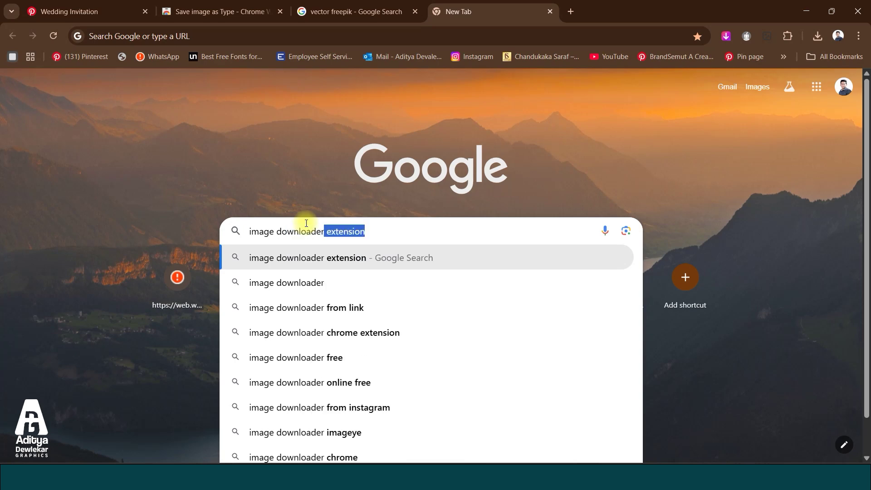
pyautogui.press('Return')
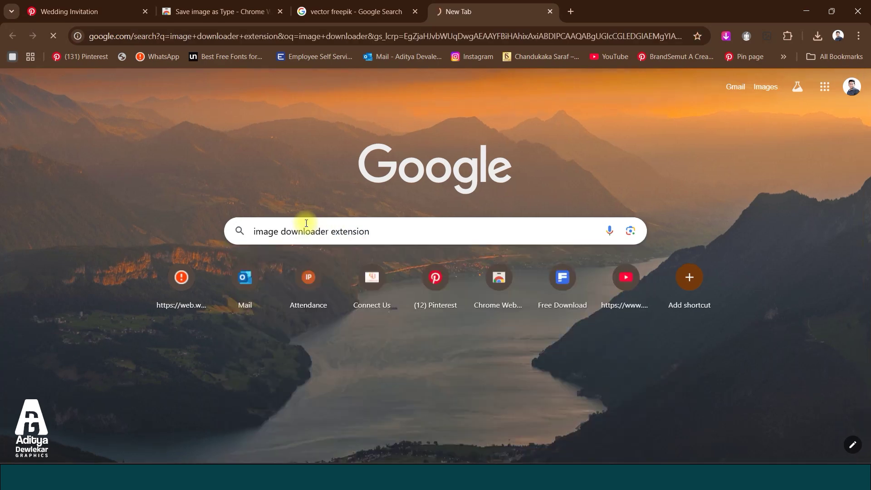
pyautogui.click(245, 194)
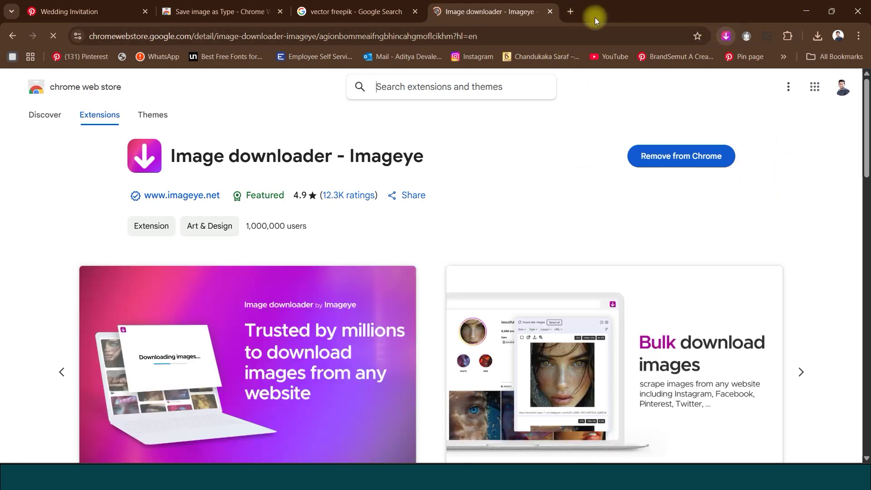
# - Open the Bridal pin on Pinterest and collect the page's images with the Imageye extension, browsing through its image list
pyautogui.click(109, 10)
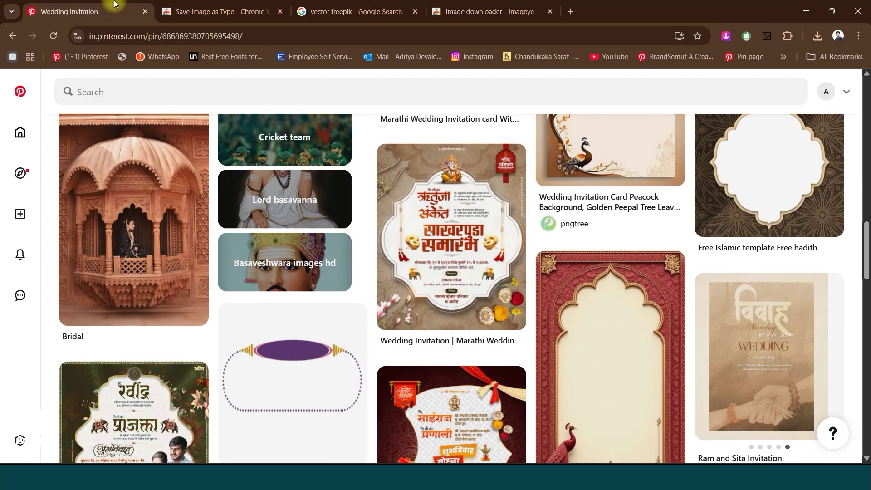
pyautogui.click(166, 219)
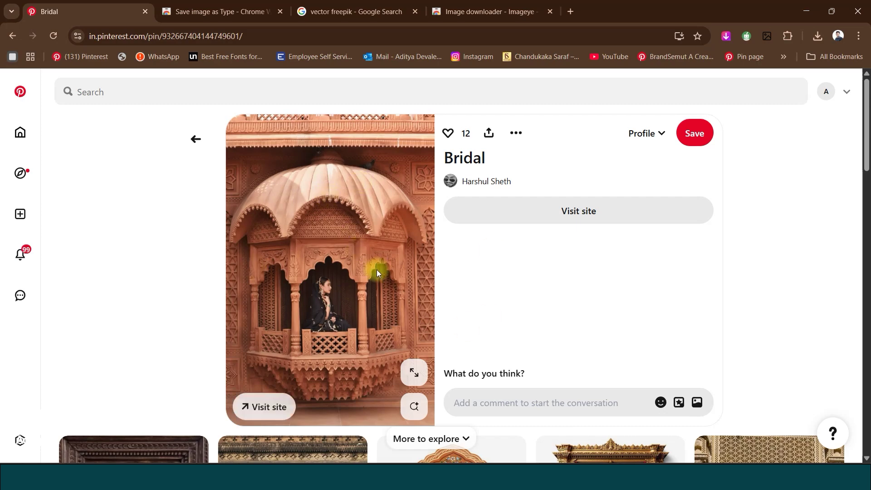
pyautogui.scroll(-5, 376, 272)
pyautogui.scroll(10, 383, 303)
pyautogui.click(728, 35)
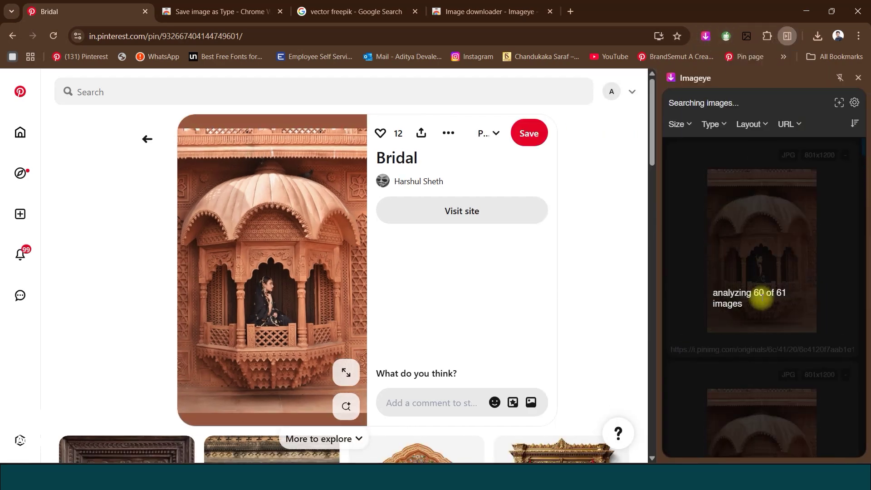
pyautogui.scroll(-5, 775, 246)
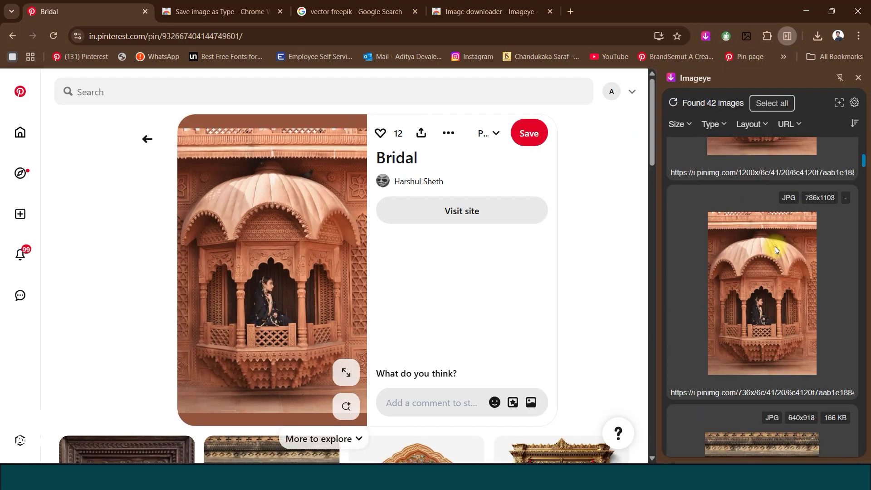
pyautogui.scroll(-10, 775, 249)
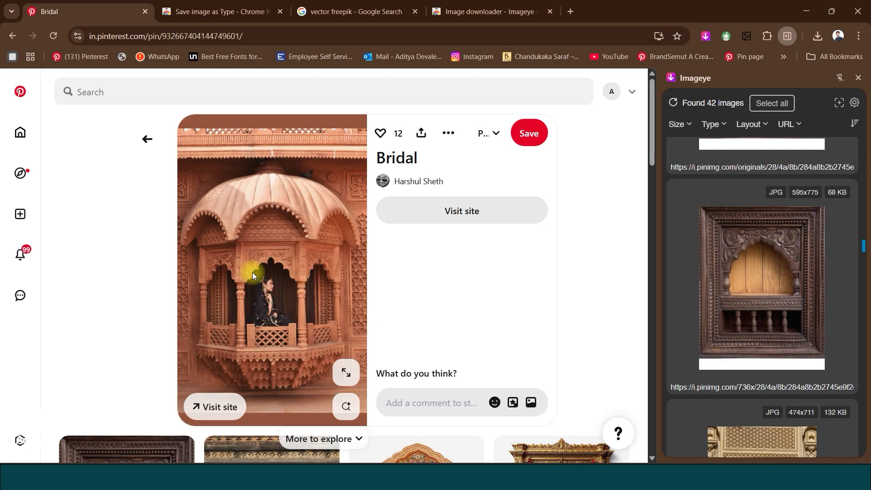
# - Download the 595x775 dark carved wooden window image from Imageye as JPEG and check the recent download history
pyautogui.moveTo(824, 236)
pyautogui.moveTo(718, 193)
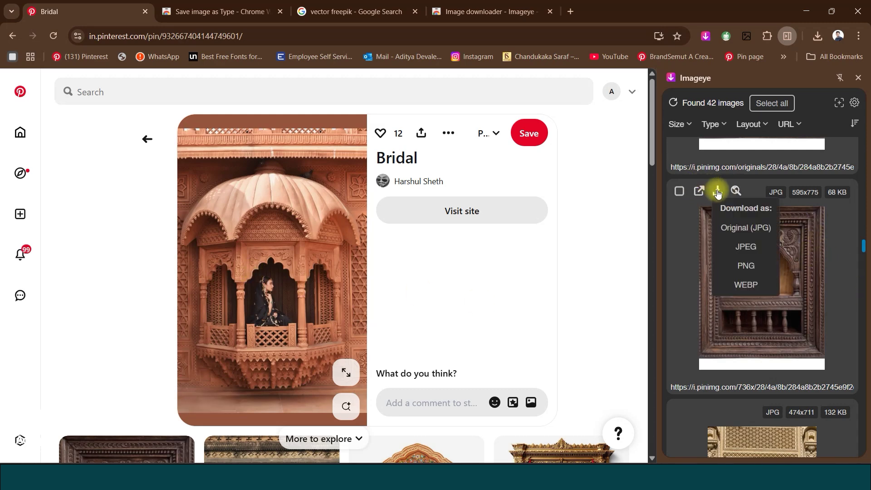
pyautogui.click(739, 251)
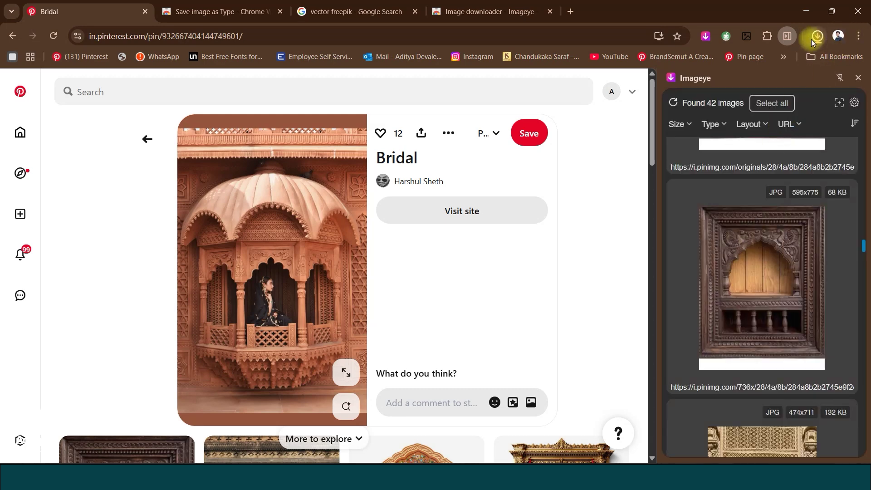
pyautogui.click(811, 39)
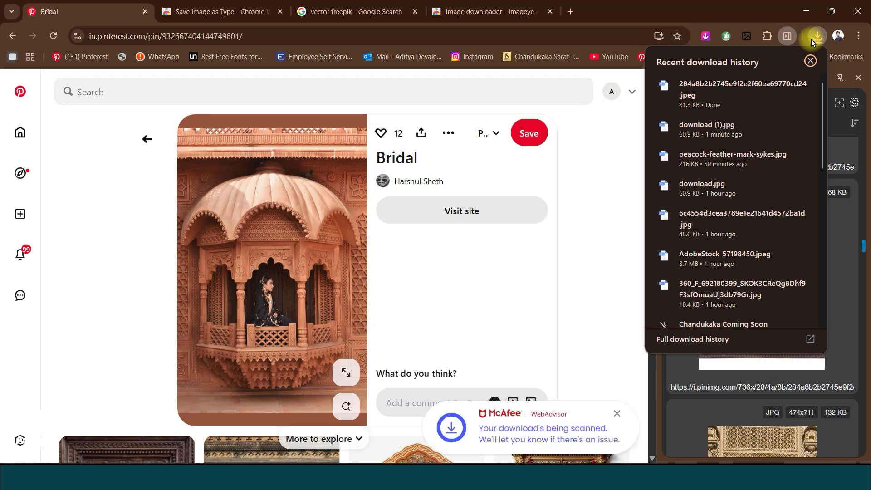